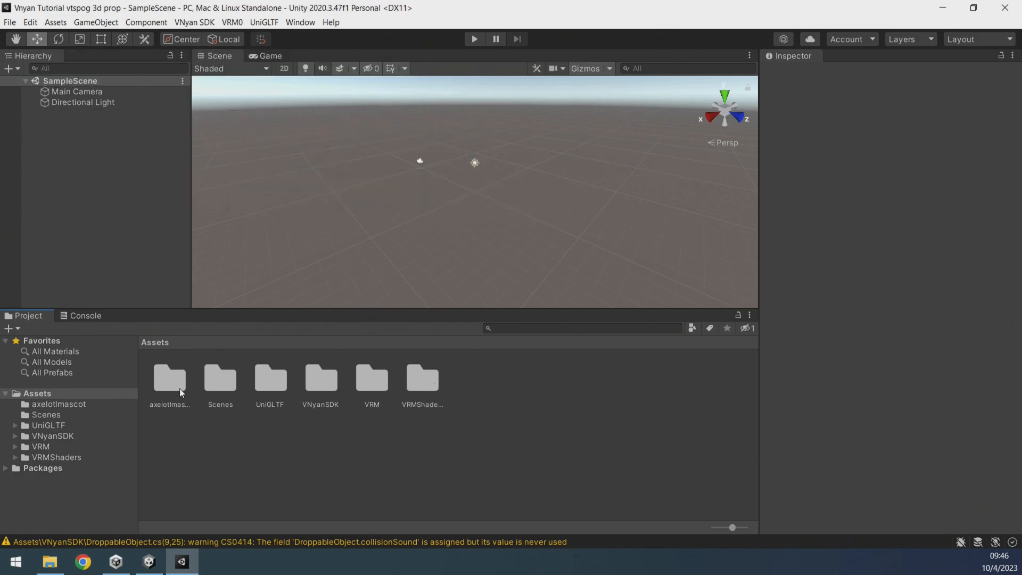
Open the axelotlmascot folder and place the axolotl model into the scene.
double_click(180, 392)
drag(221, 388, 452, 213)
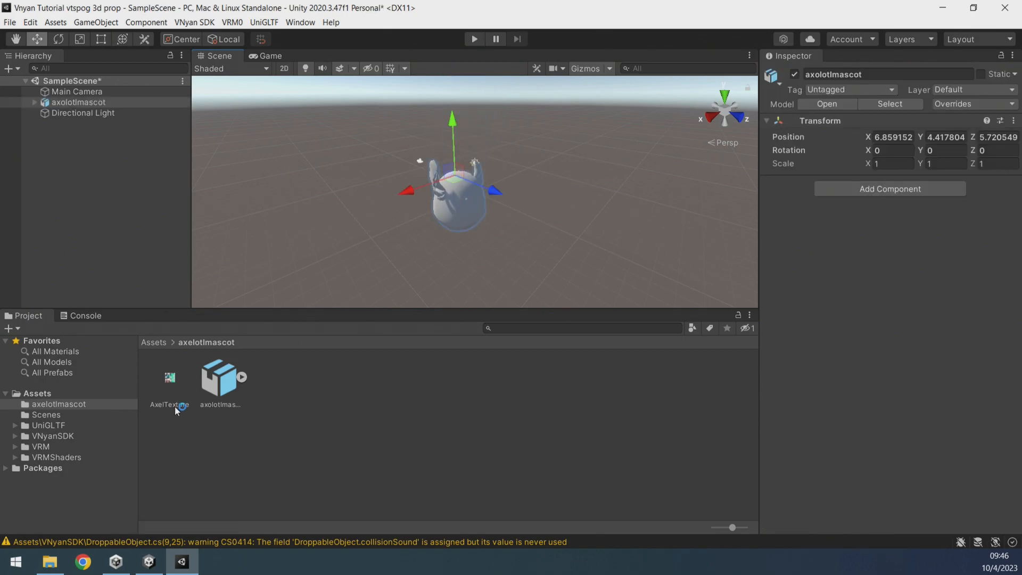
Select the model's Body and change its material shader to VRM/MToon.
scroll(463, 206, up, 3)
click(451, 226)
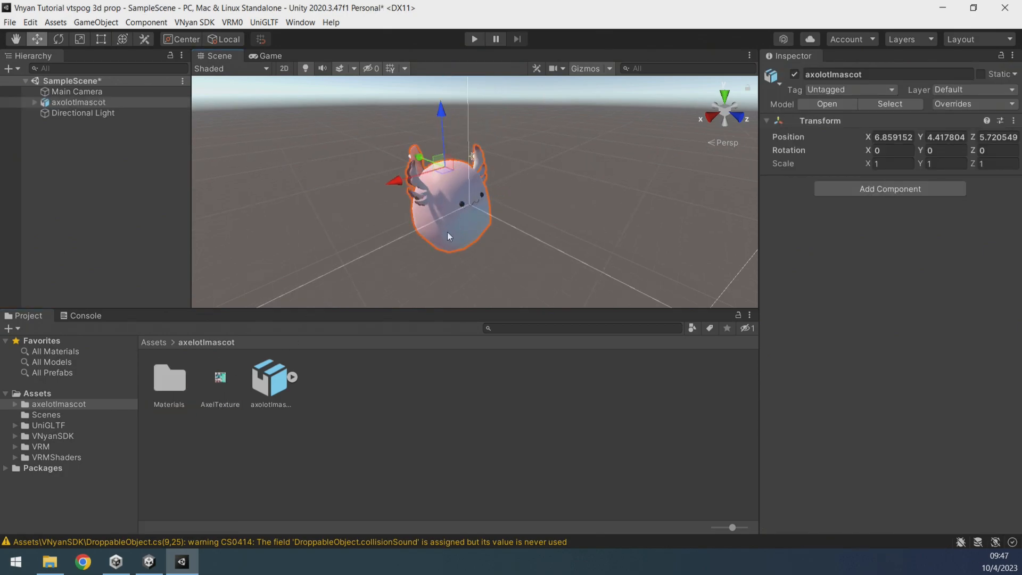
click(454, 228)
click(453, 210)
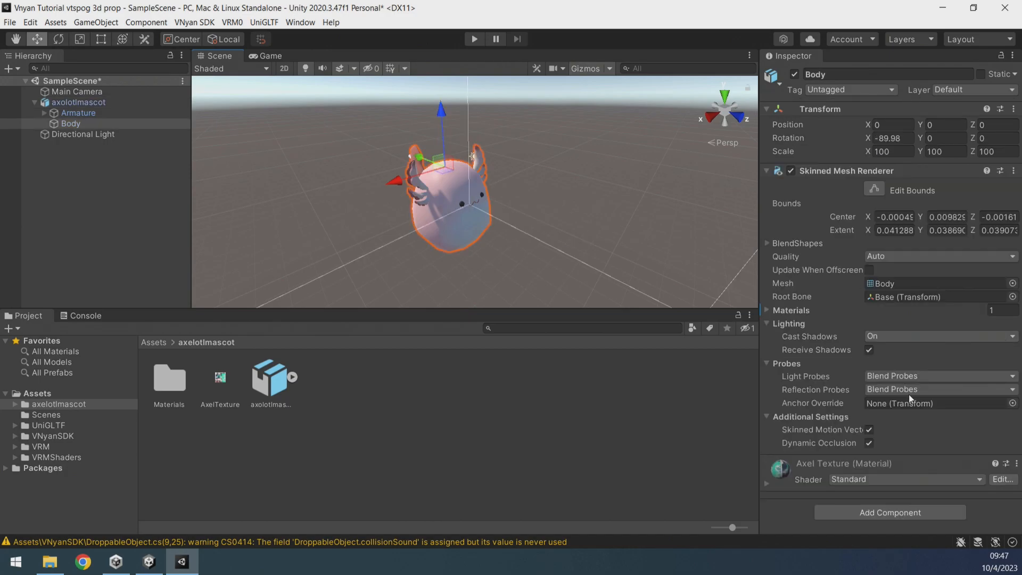
click(861, 480)
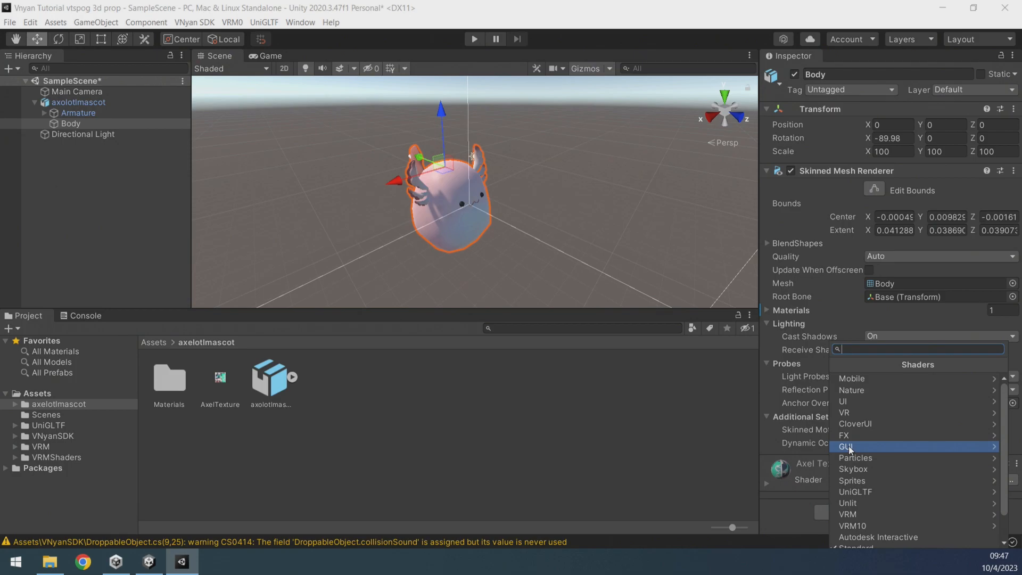
scroll(854, 445, down, 2)
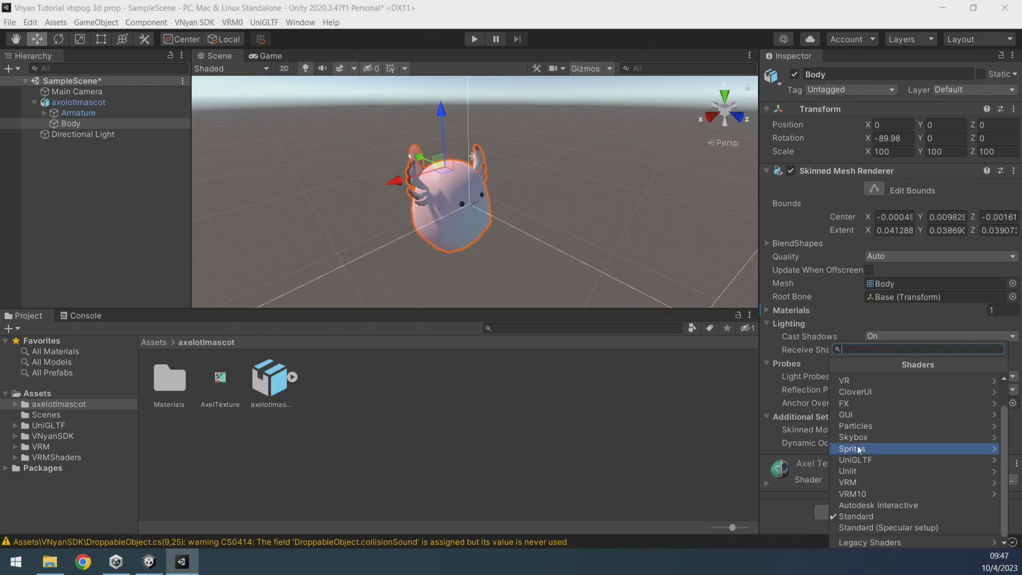
click(860, 482)
click(880, 380)
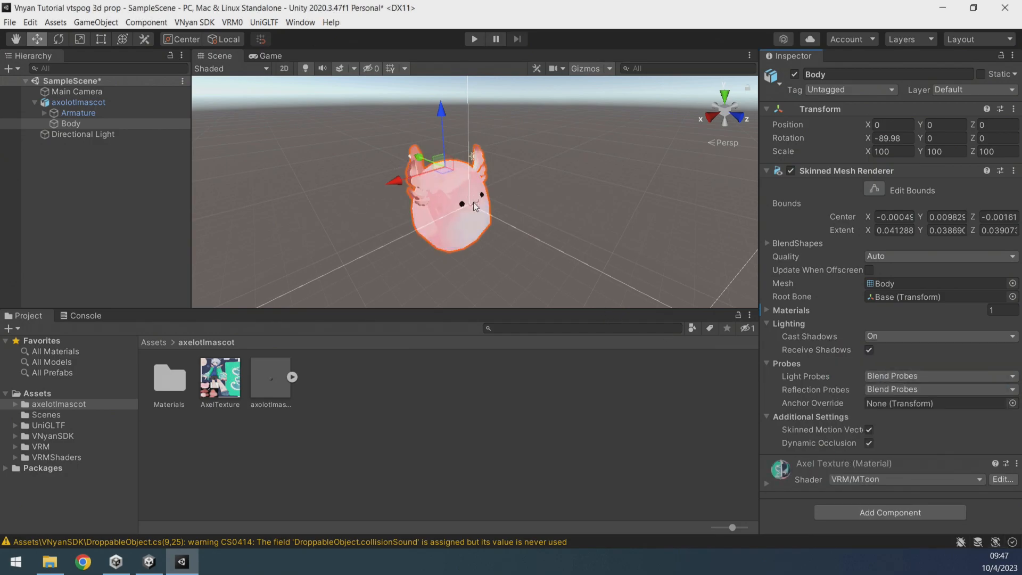
In the axolotlmascot model's Rig import settings, set Avatar Definition to Create From This Model, Root node to Armature, and apply.
click(267, 392)
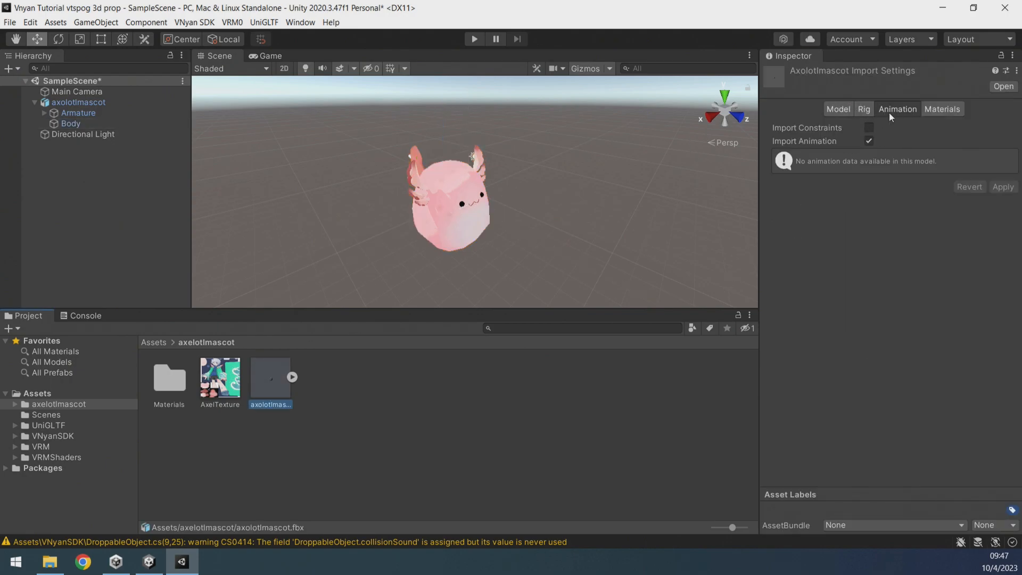
click(866, 110)
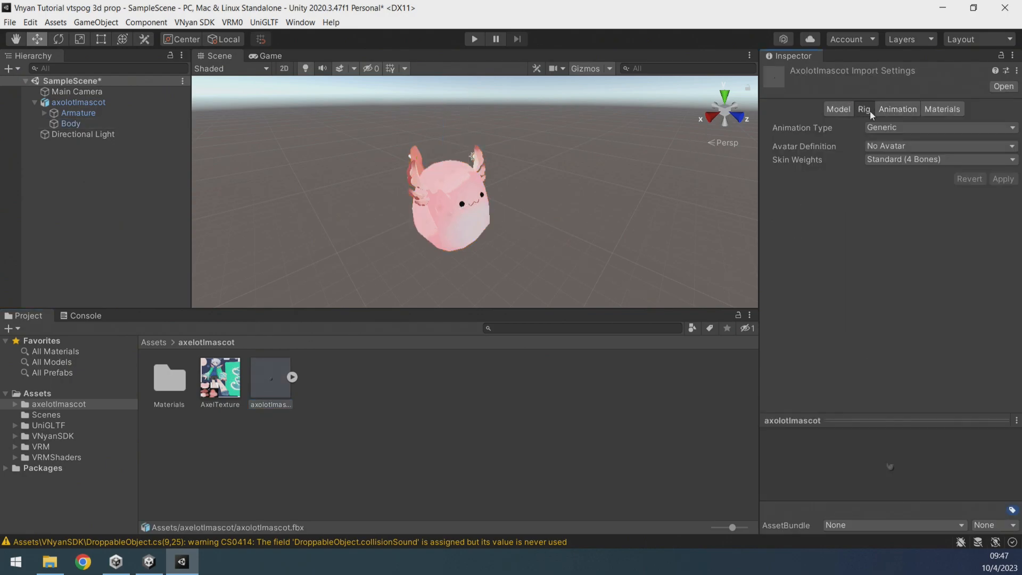
click(886, 147)
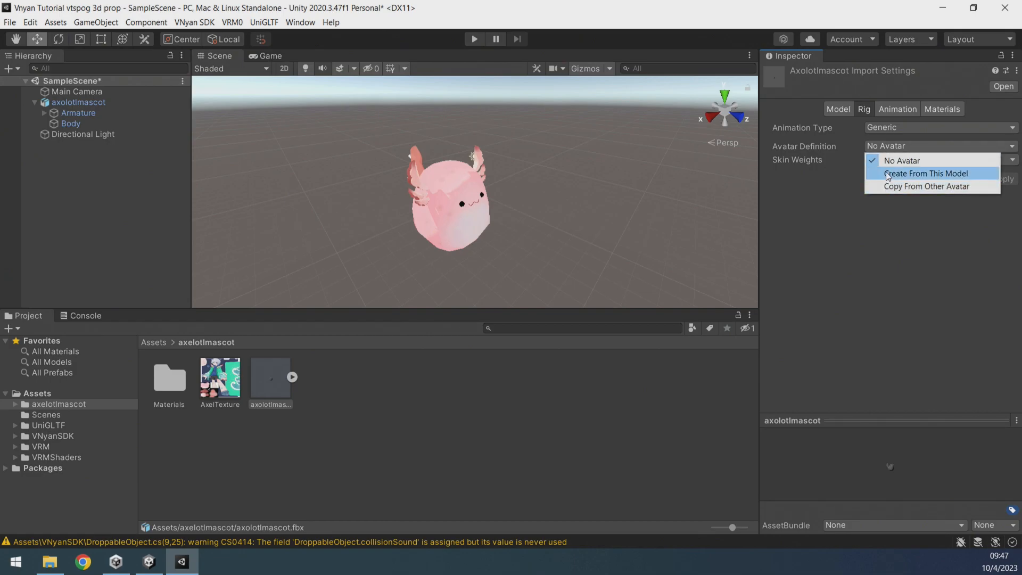
click(887, 174)
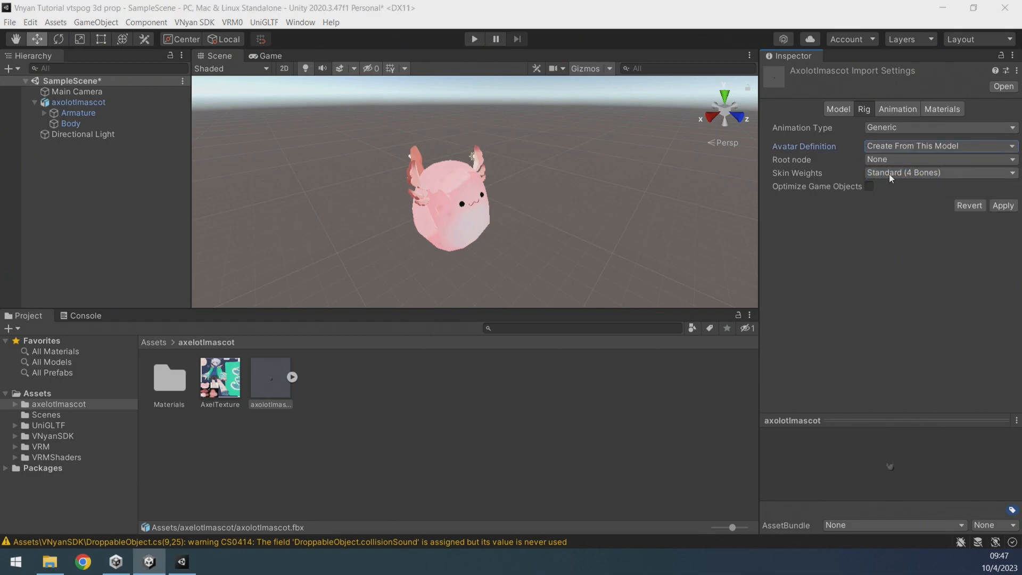
click(896, 159)
click(897, 186)
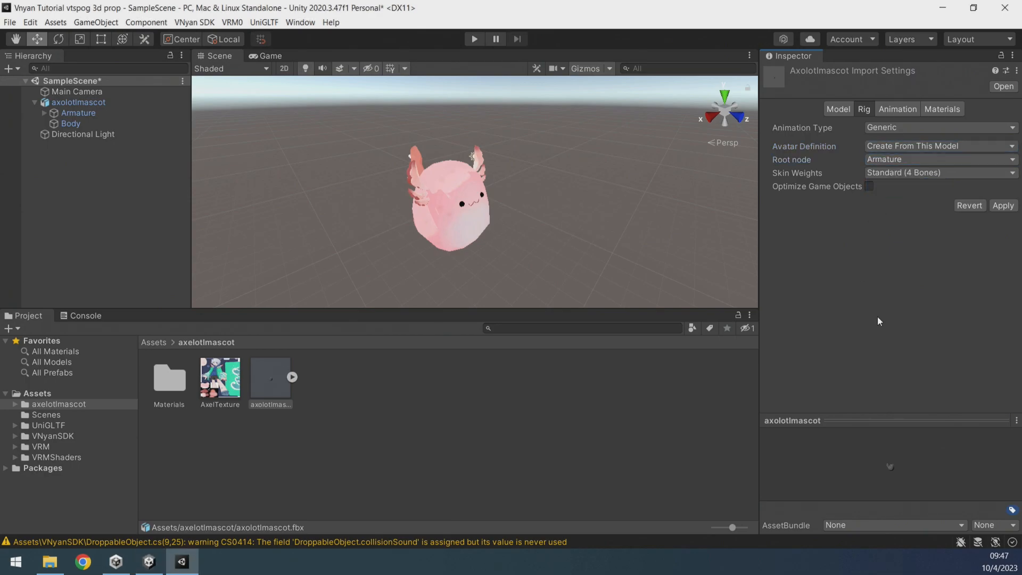
click(1003, 206)
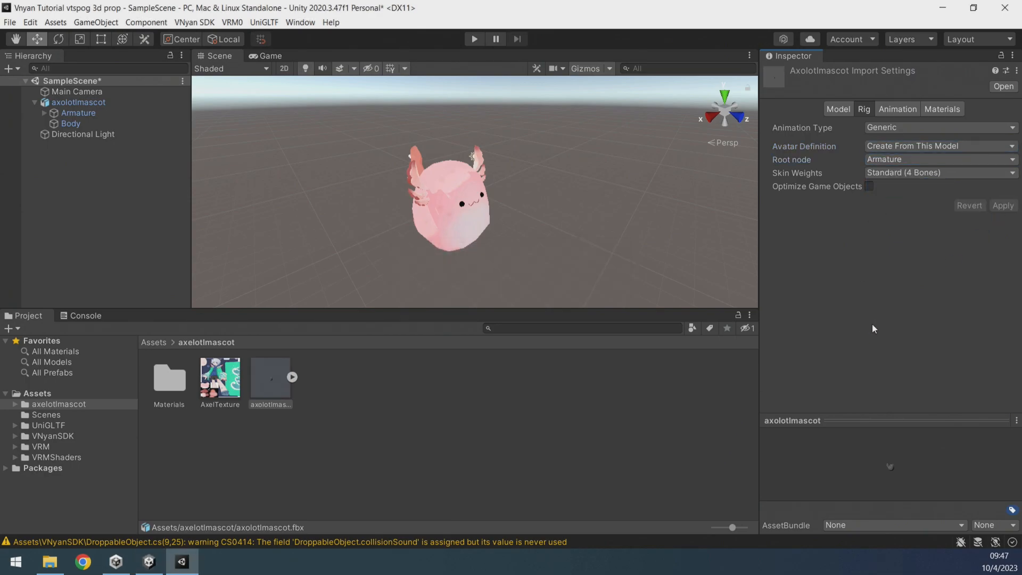
In the model import settings, enable Legacy Blend Shape Normals and apply.
click(836, 109)
scroll(871, 334, down, 3)
click(868, 275)
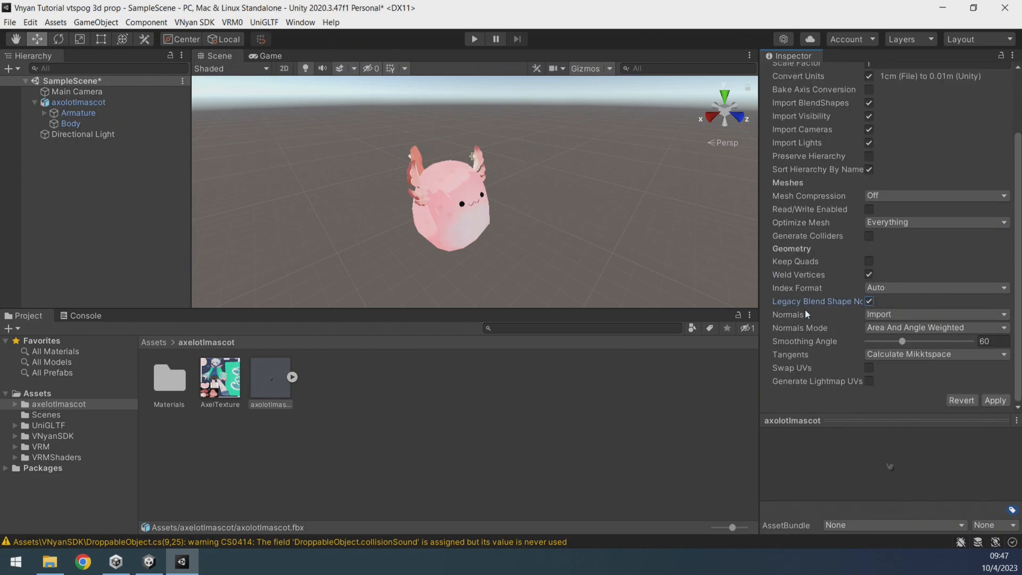
click(995, 400)
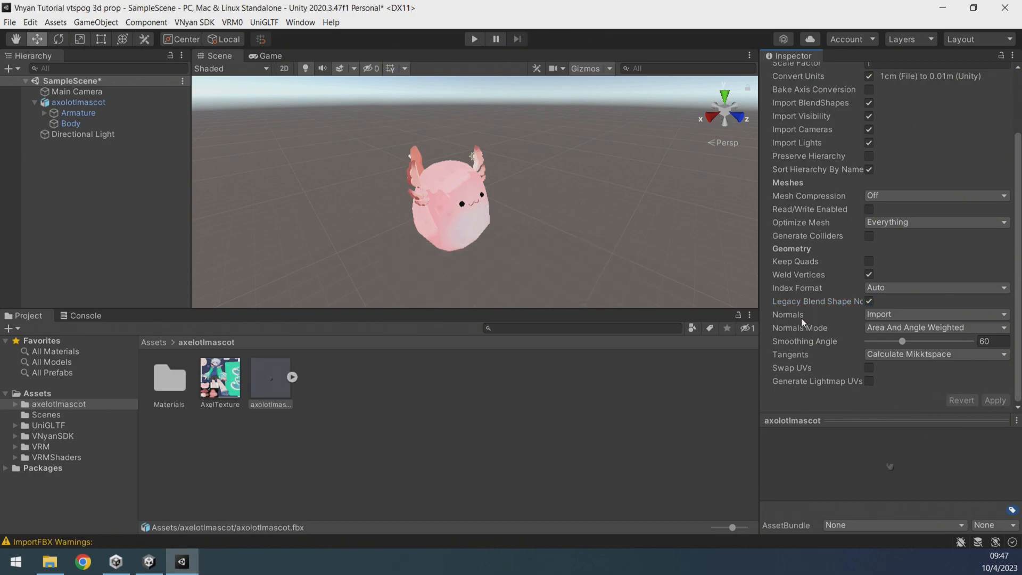
scroll(855, 287, up, 3)
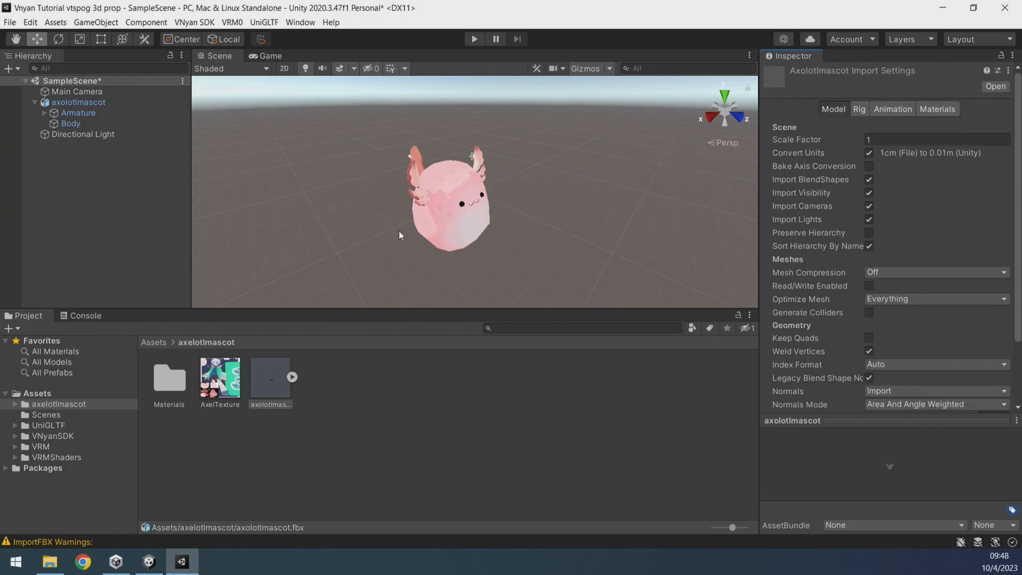
Create a new animation clip in the axelotlmascot folder named idle.
right_click(363, 391)
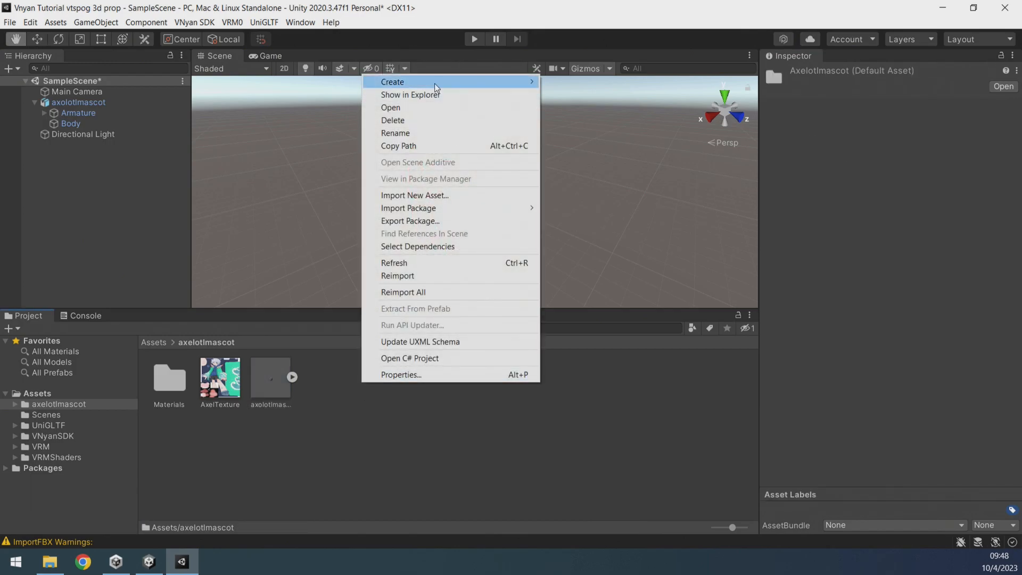
mouse_move(419, 80)
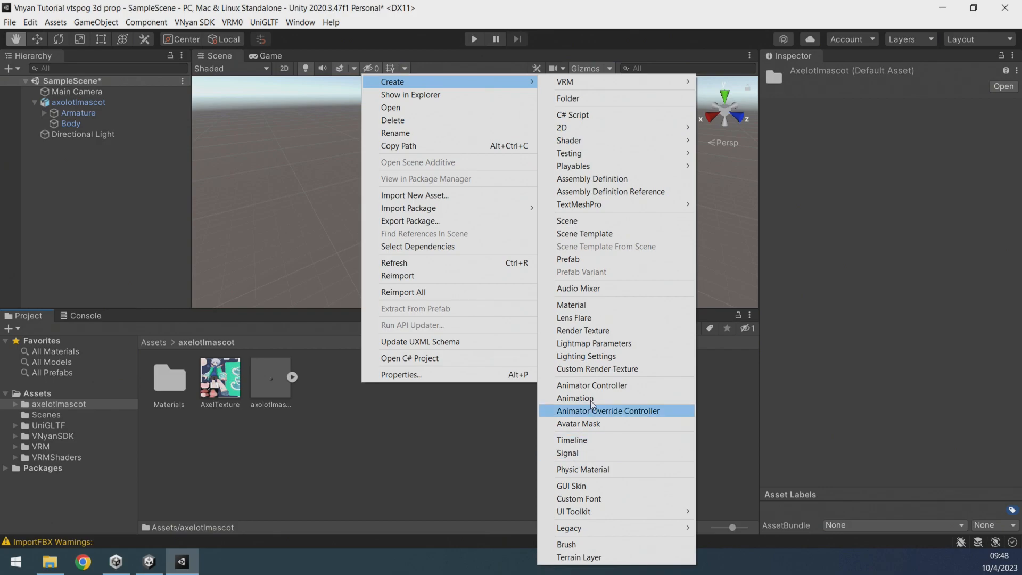
click(575, 398)
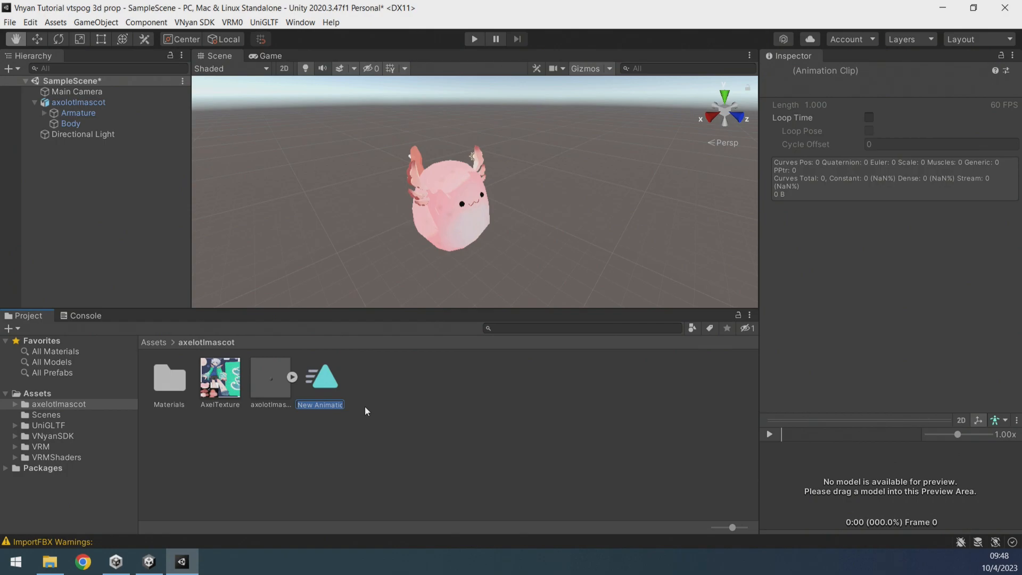
text(idle)
key(Return)
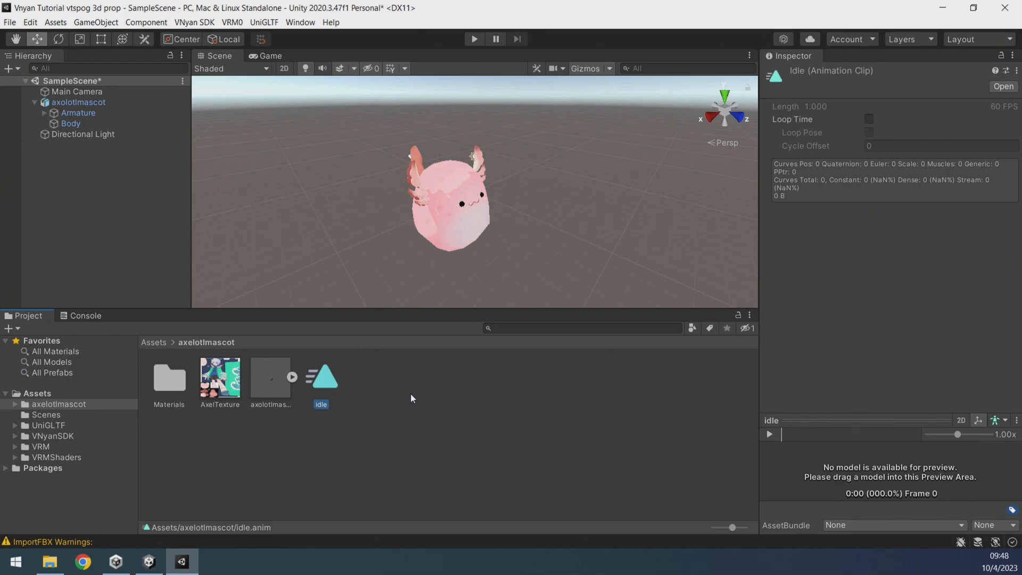
Create a second animation clip named mouthing.
click(415, 400)
right_click(372, 385)
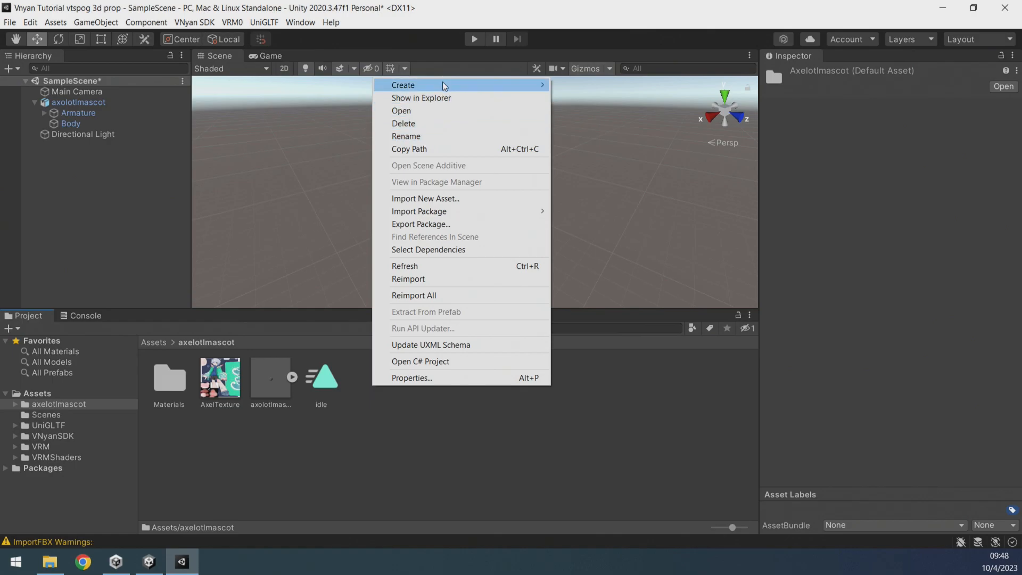
mouse_move(443, 85)
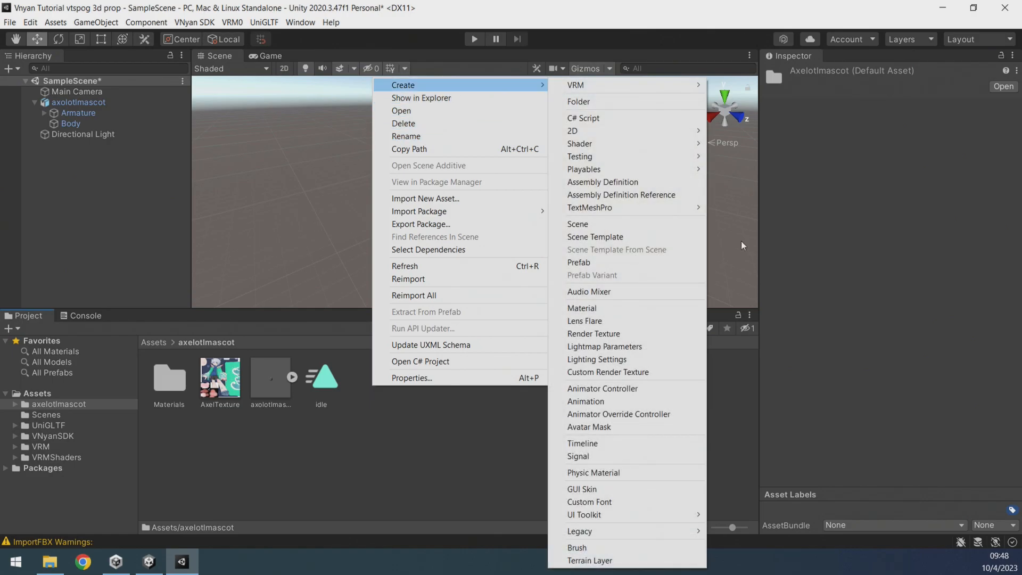
click(584, 402)
text(mouthing)
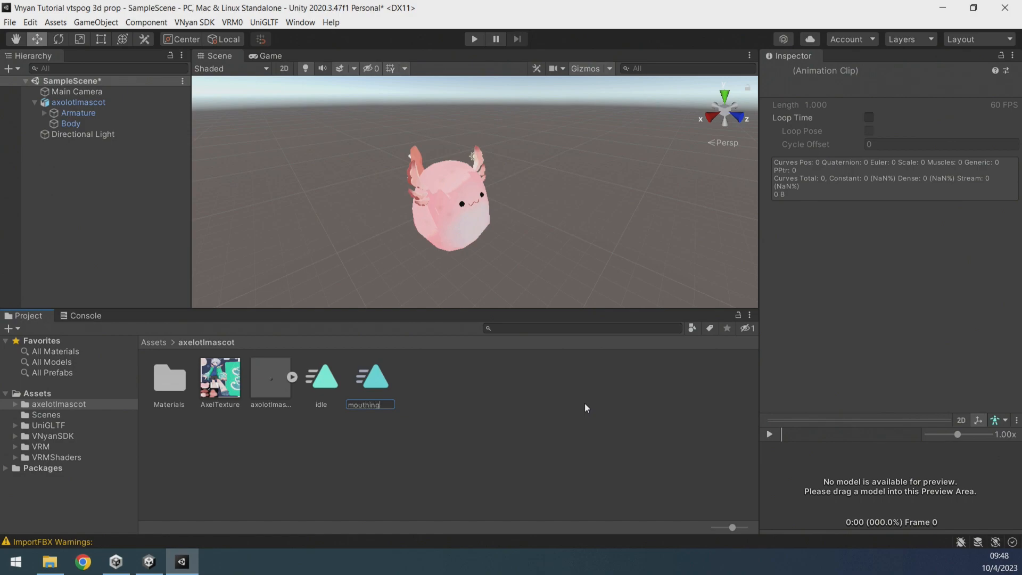
key(Return)
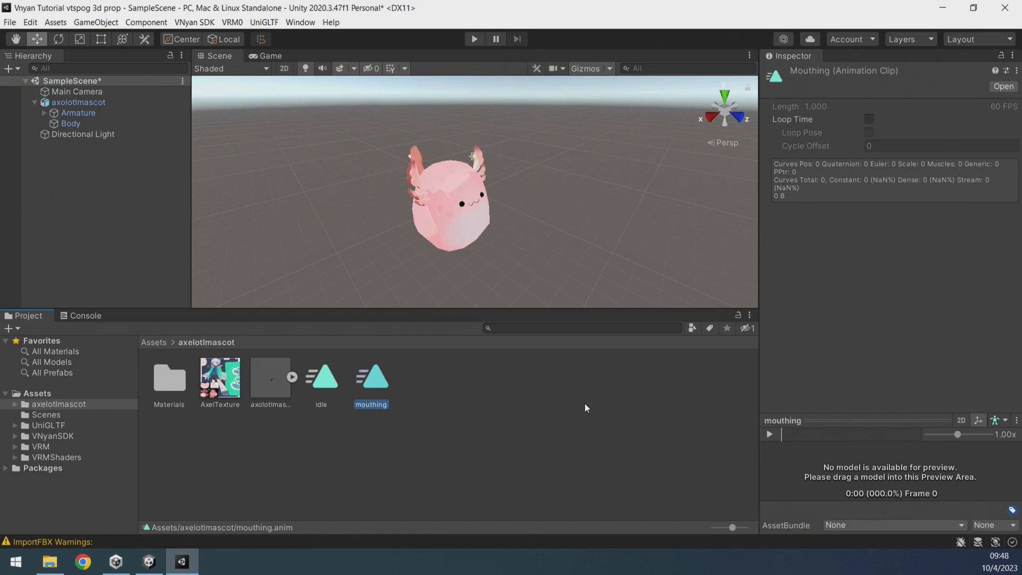
Assign the idle and mouthing clips to the axolotl model in the scene.
drag(324, 381, 456, 226)
drag(419, 387, 458, 210)
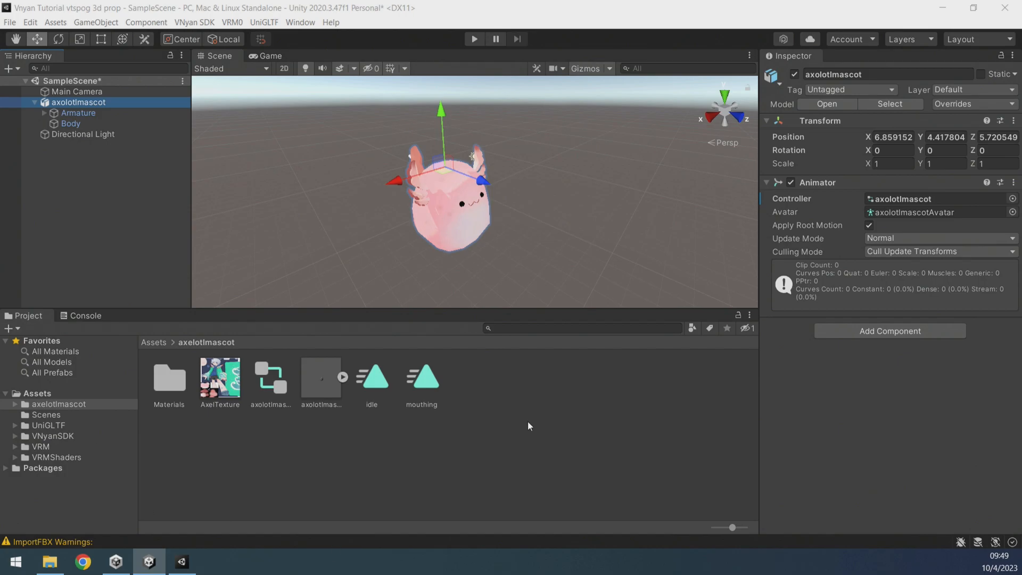
Open the Animation window and reposition it over the scene.
click(300, 22)
mouse_move(372, 208)
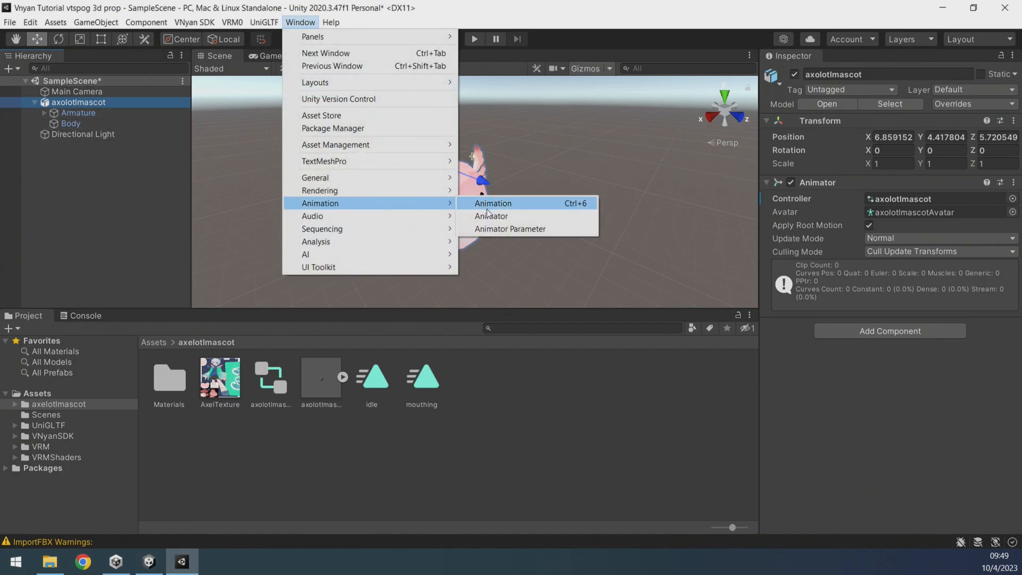
click(490, 203)
drag(607, 100, 668, 86)
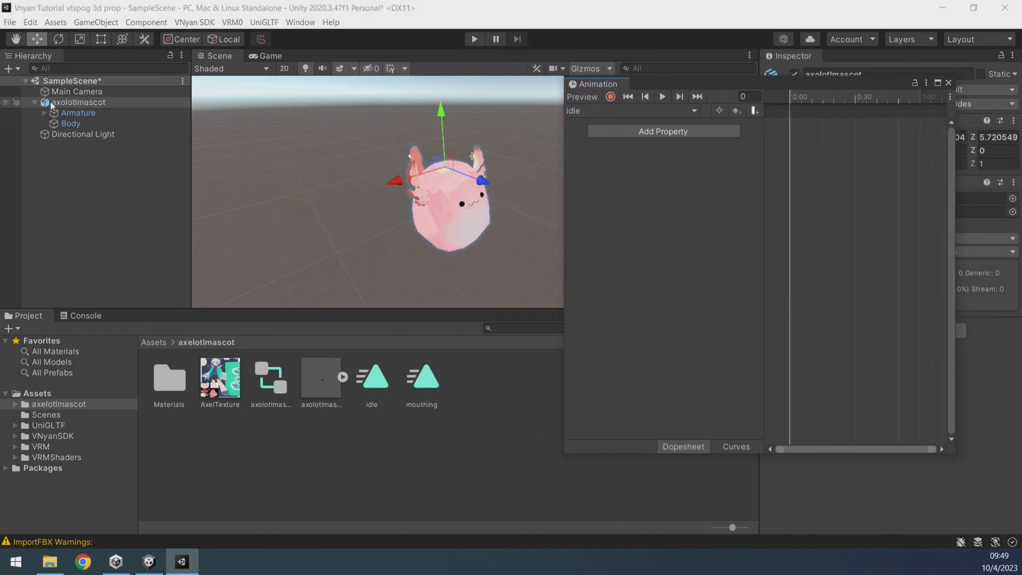
Switch the Animation window to the mouthing clip and turn on recording.
click(621, 111)
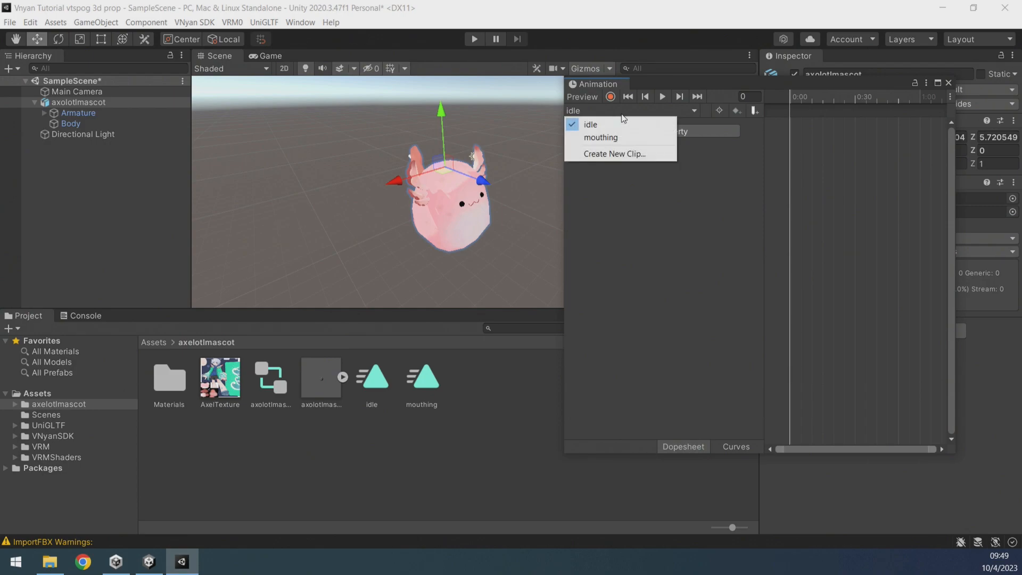
click(600, 139)
drag(633, 84, 473, 72)
click(588, 98)
Select the Body and record its M_A blend shape at 100 in the mouthing clip.
click(83, 123)
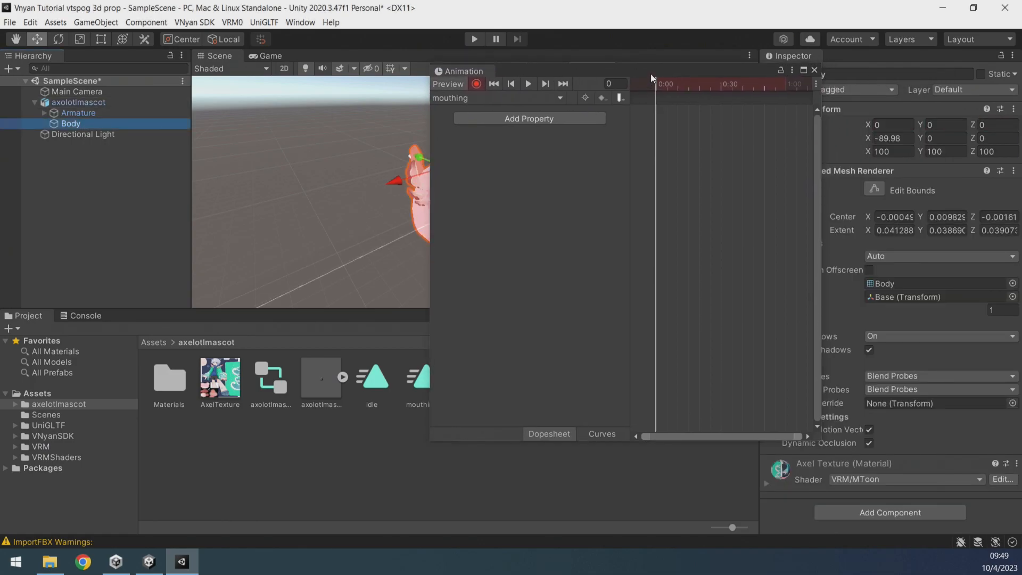
drag(650, 73, 512, 75)
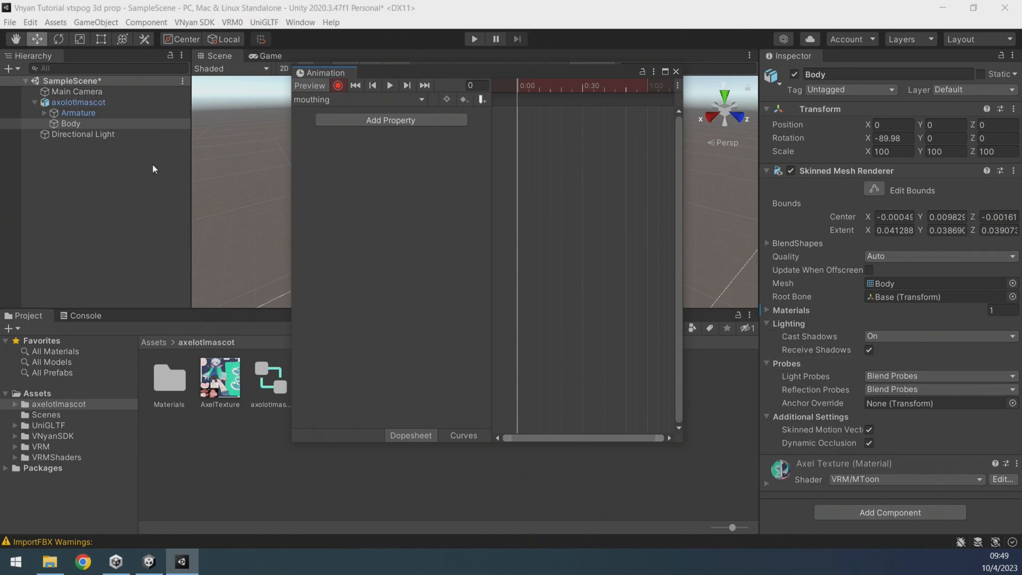
click(79, 113)
click(107, 102)
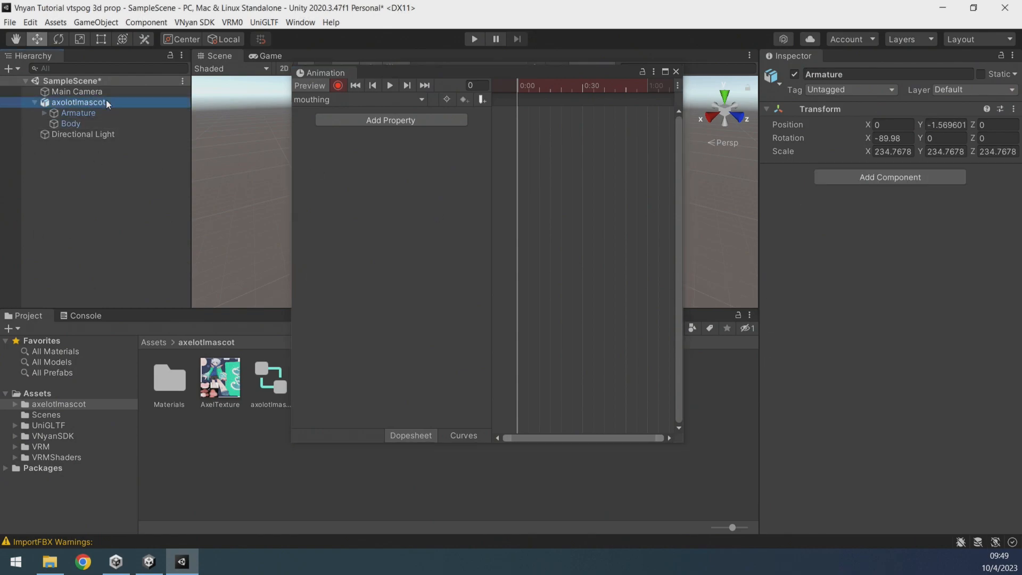
click(72, 124)
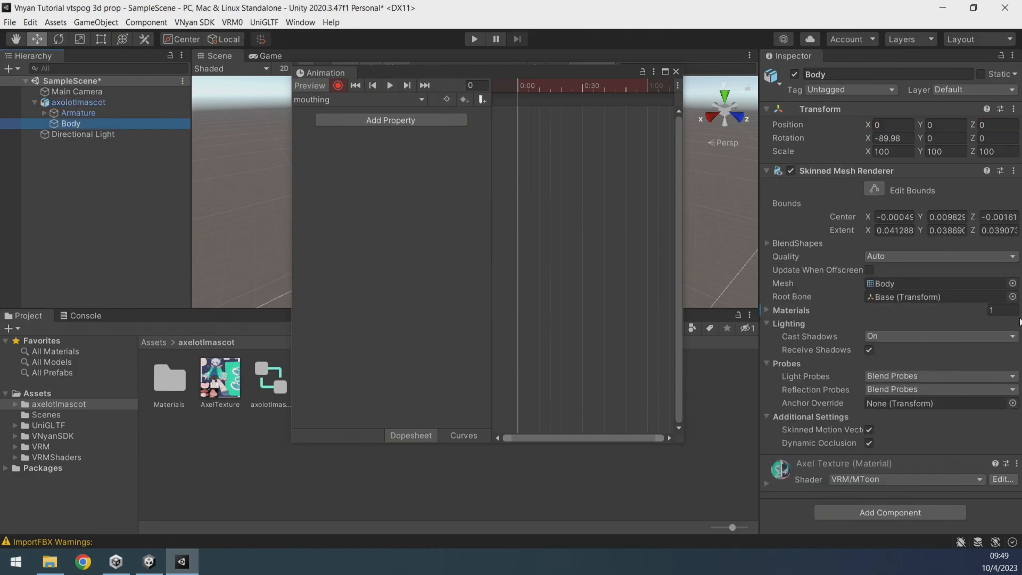
click(766, 244)
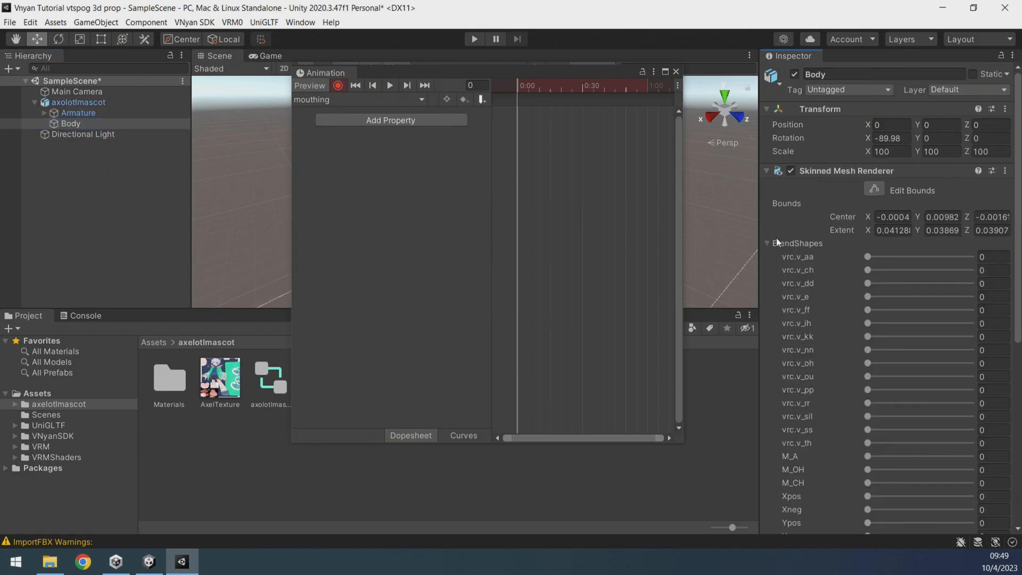
scroll(826, 251, down, 6)
scroll(820, 287, up, 3)
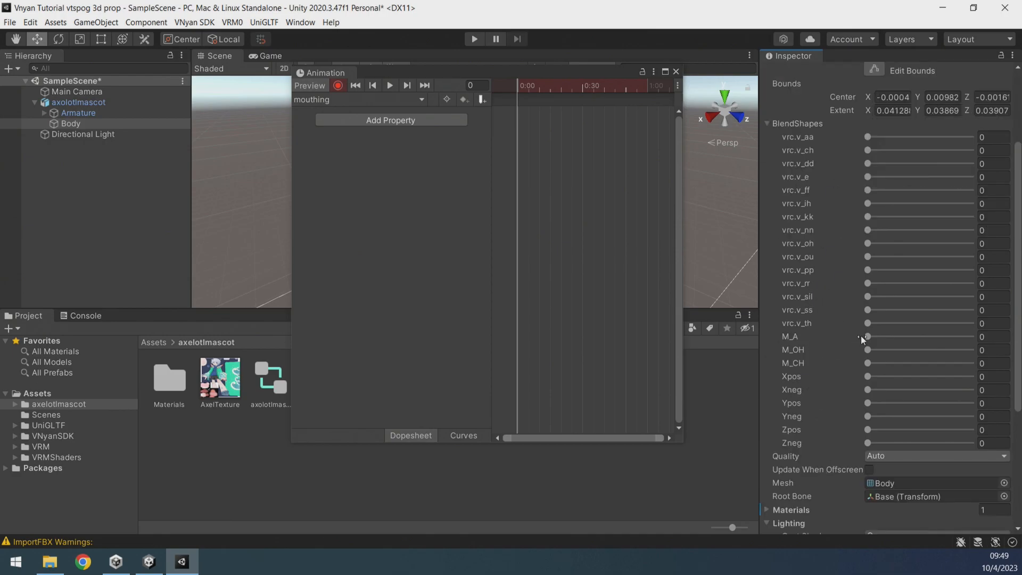
drag(866, 337, 978, 334)
drag(579, 65, 275, 91)
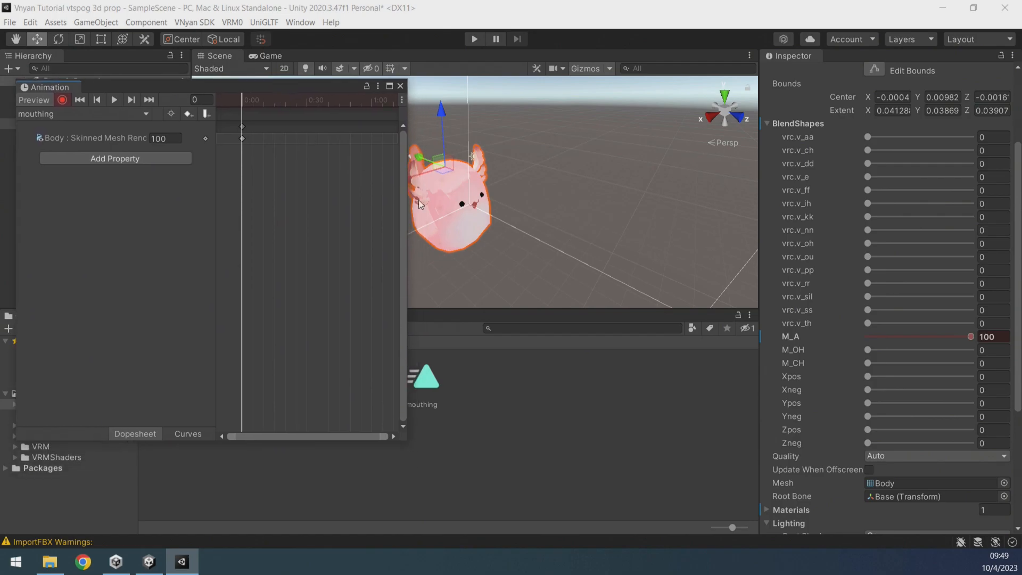
scroll(463, 202, up, 5)
scroll(479, 223, down, 2)
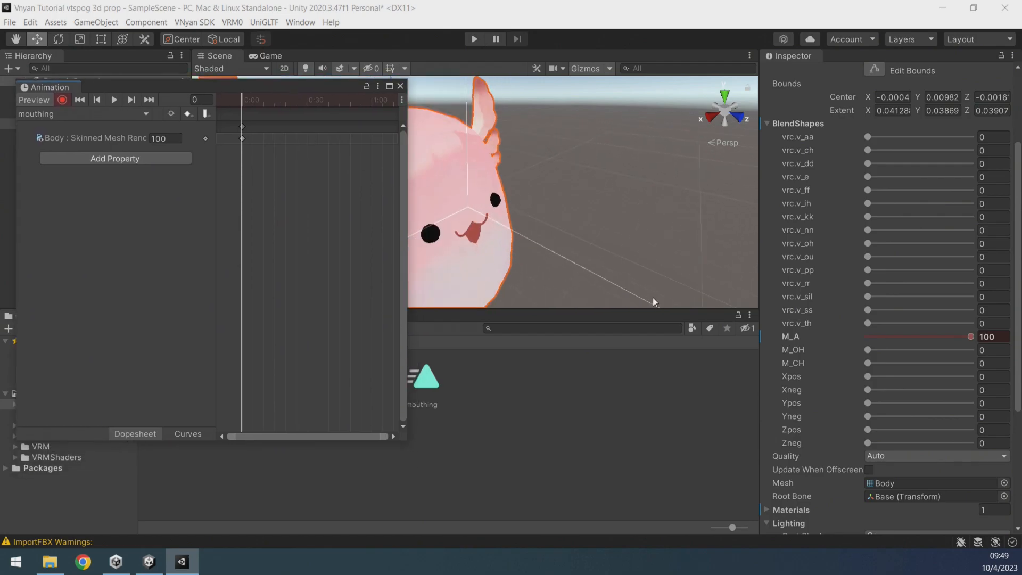
Move the playhead to frame 15 and record the M_A blend shape at 0 in the mouthing clip.
drag(971, 337, 1019, 365)
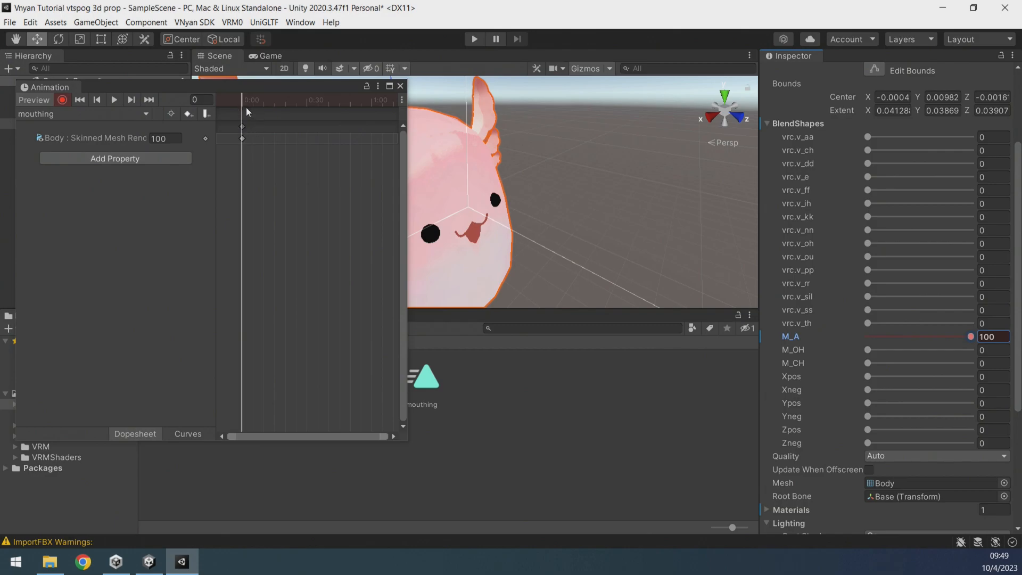
mouse_move(244, 104)
mouse_down()
mouse_move(267, 108)
mouse_move(235, 109)
mouse_up()
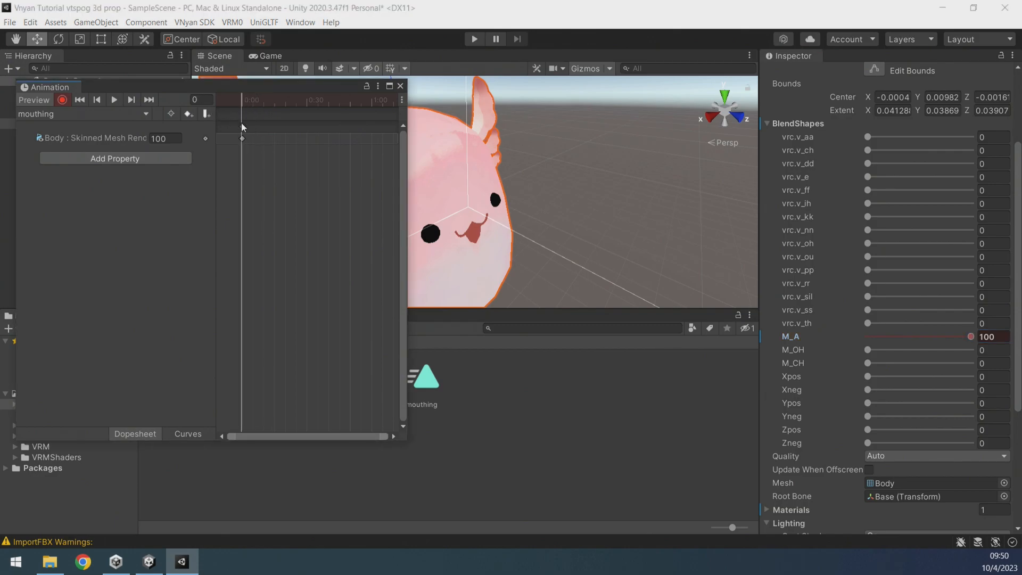
scroll(259, 128, up, 4)
scroll(260, 128, up, 3)
drag(312, 436, 204, 423)
drag(244, 101, 325, 114)
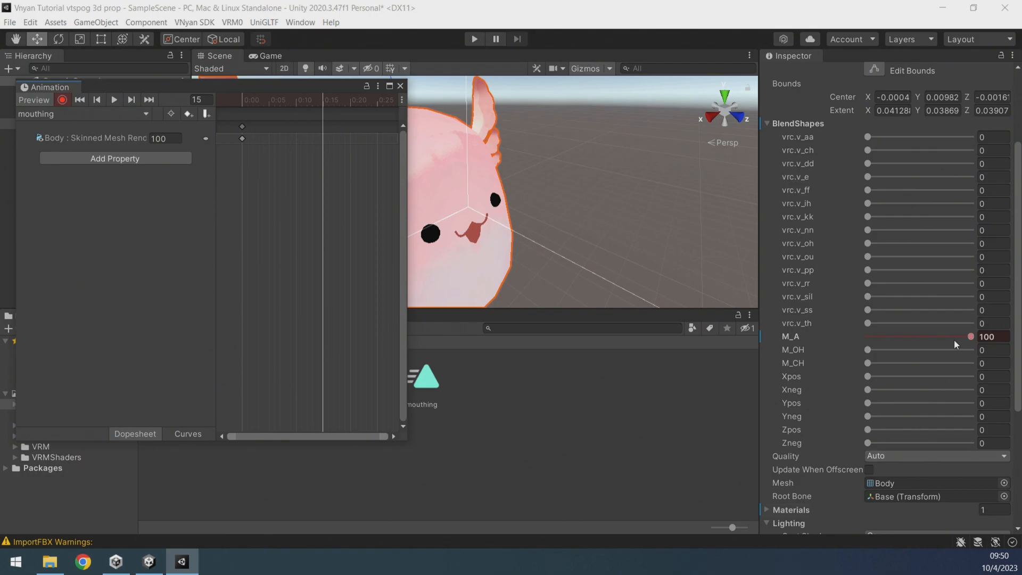
drag(971, 337, 728, 351)
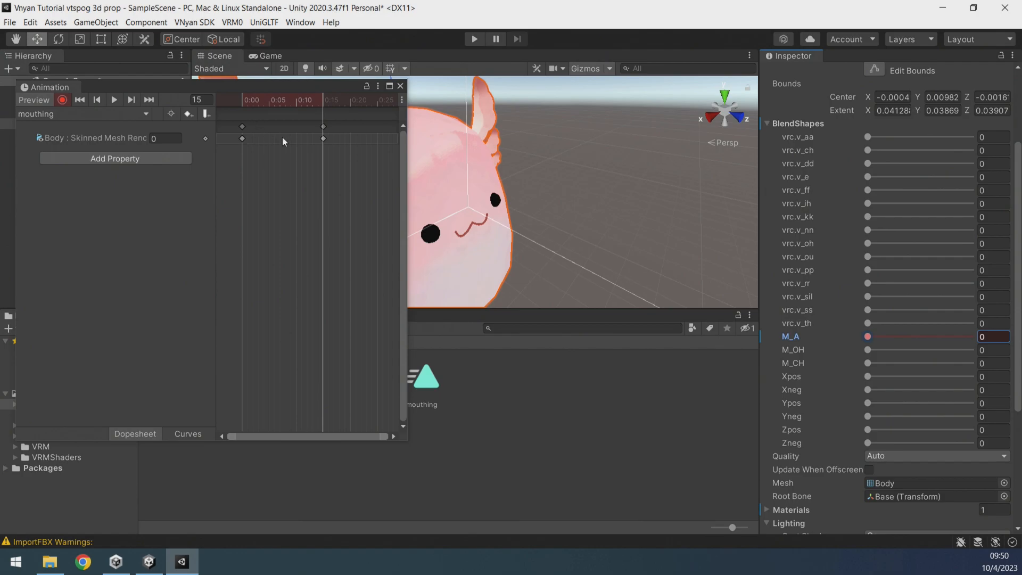
Move the playhead to frame 30 and record the M_A blend shape back at 100.
drag(325, 100, 390, 116)
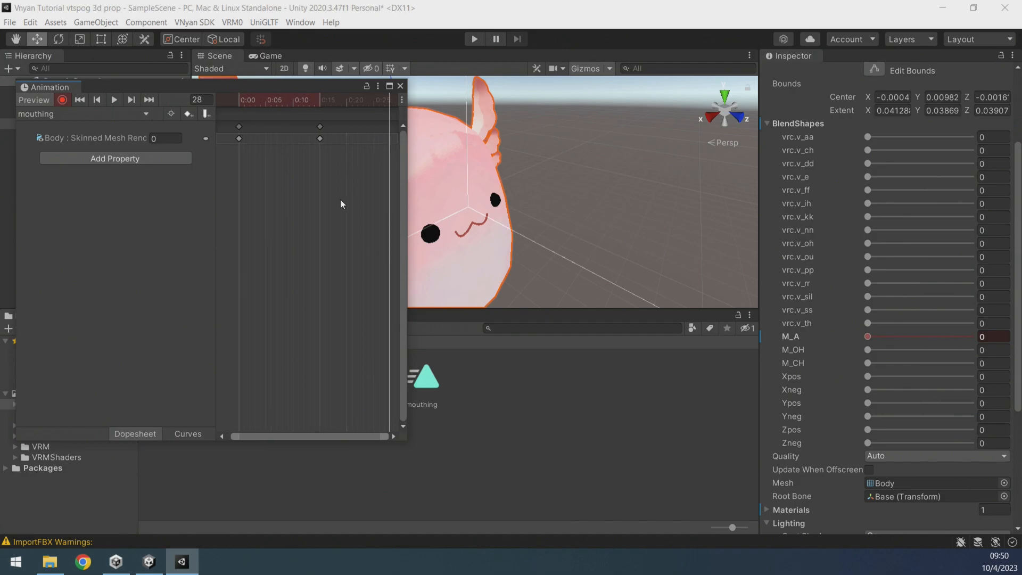
click(395, 437)
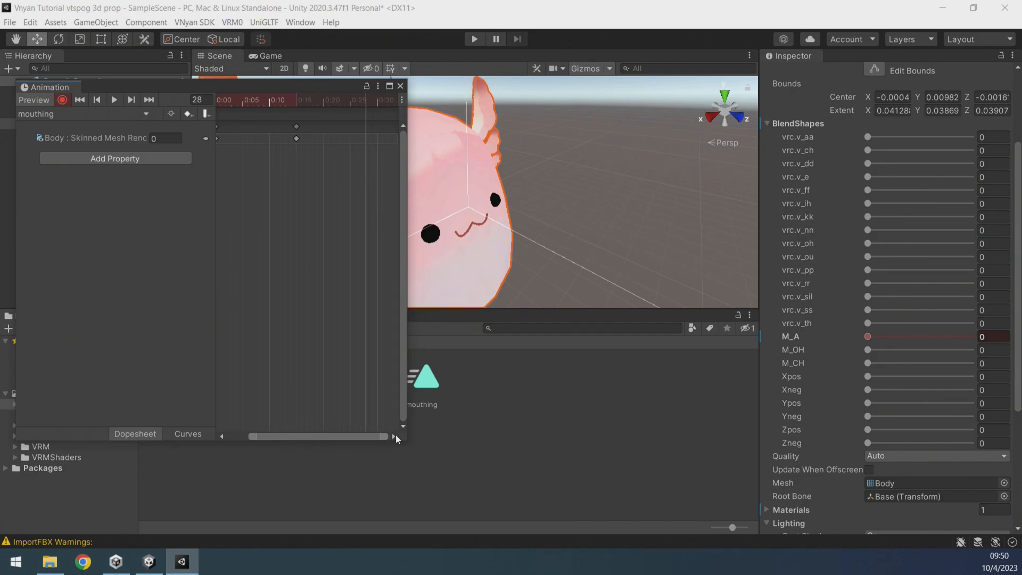
drag(333, 98, 344, 98)
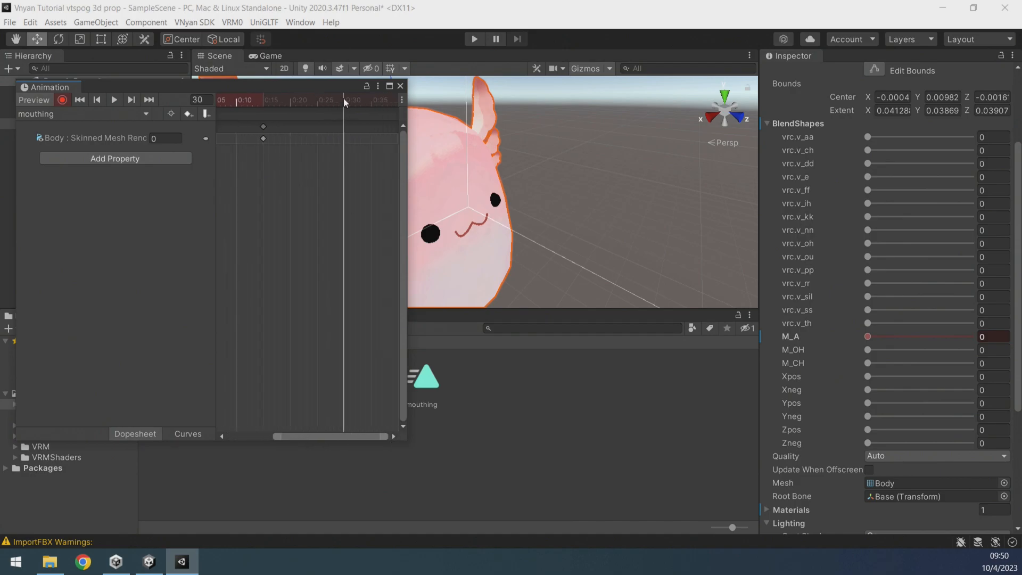
drag(868, 336, 971, 337)
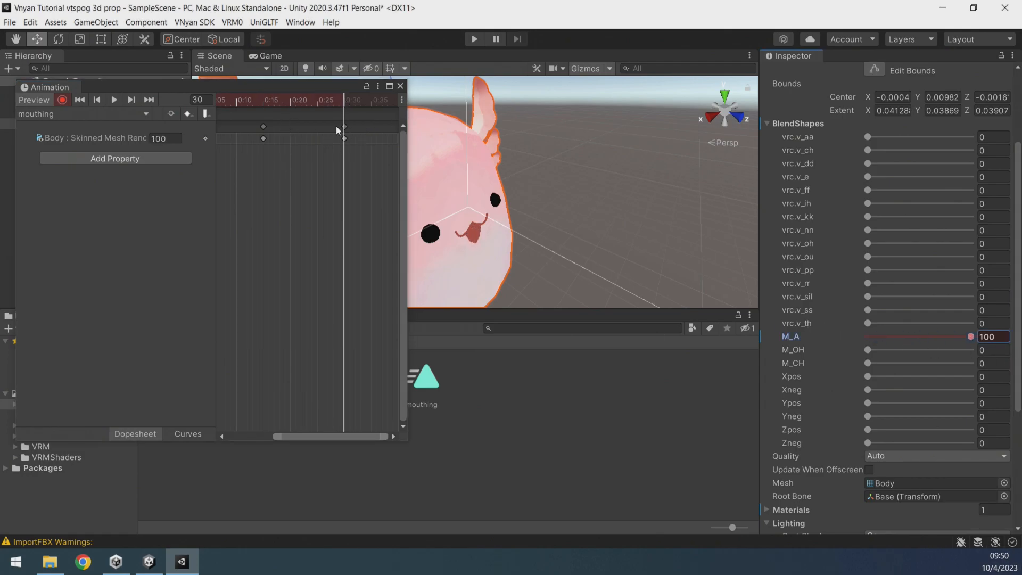
Preview the mouthing clip playback, then turn off recording and close the Animation window.
drag(379, 439, 249, 424)
drag(343, 436, 241, 433)
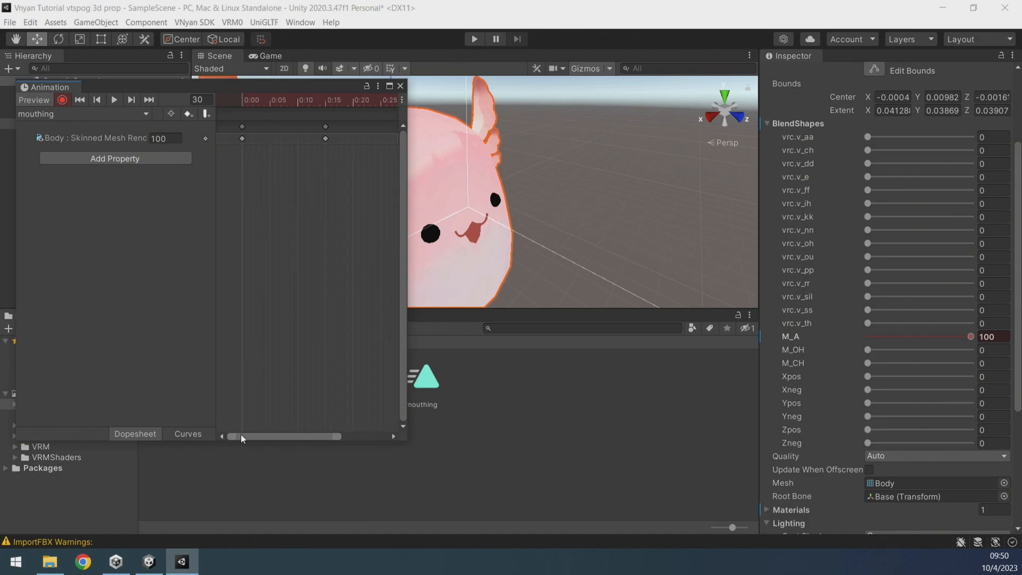
click(118, 99)
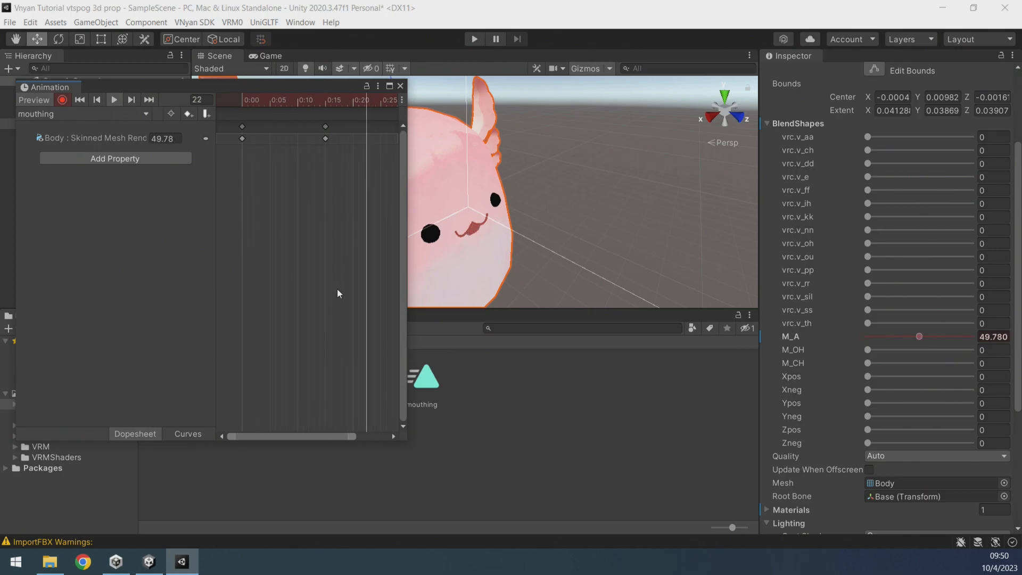
click(117, 101)
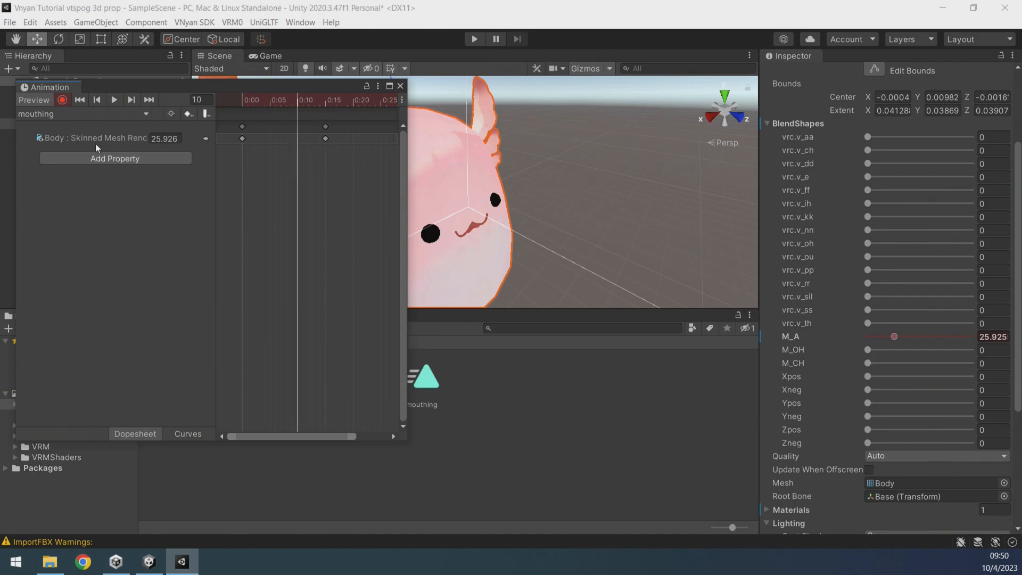
click(63, 99)
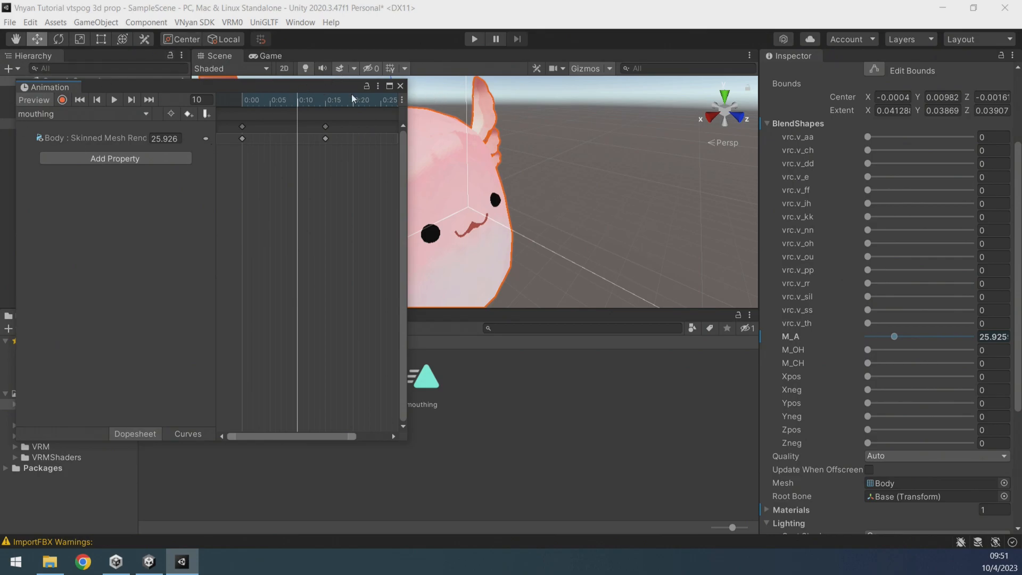
click(401, 86)
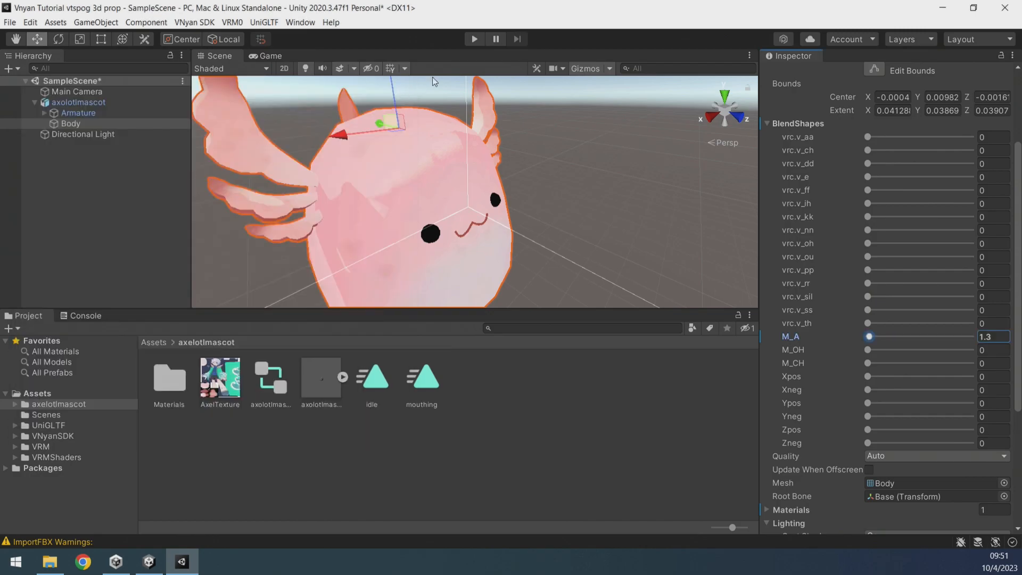
Open the Animator window and select the axolotl mascot to show its controller graph.
click(300, 21)
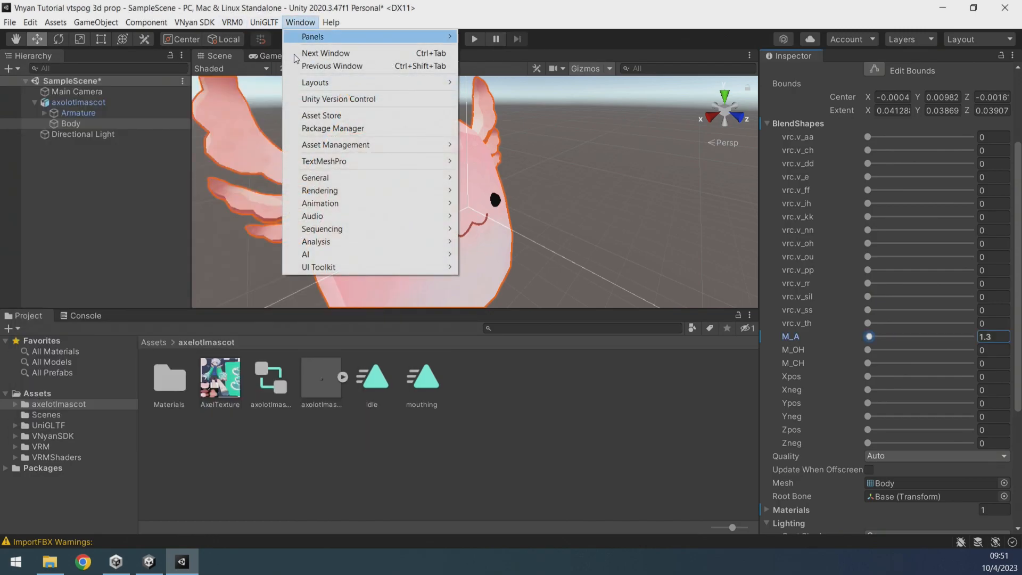
mouse_move(353, 205)
click(519, 215)
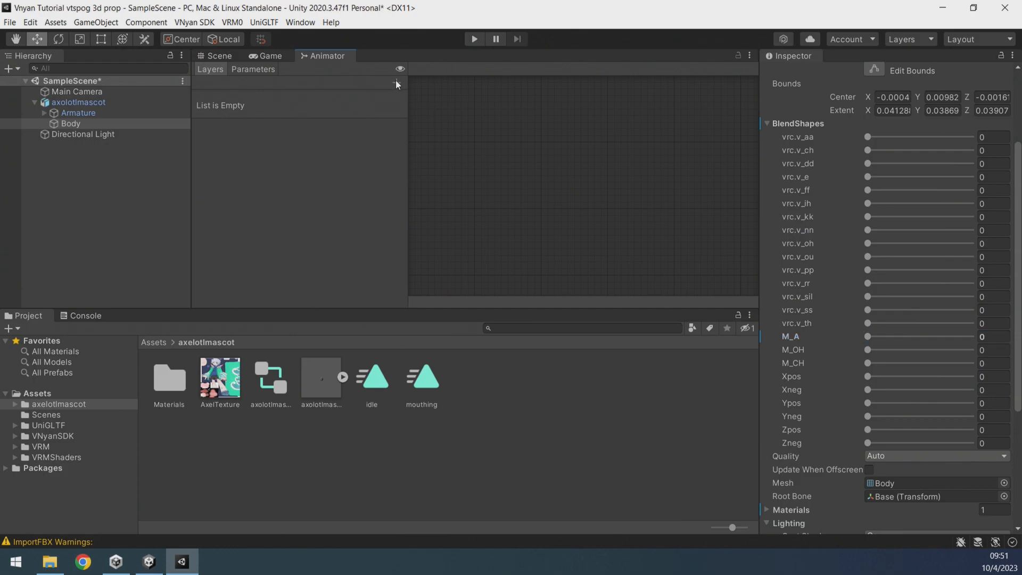
click(79, 103)
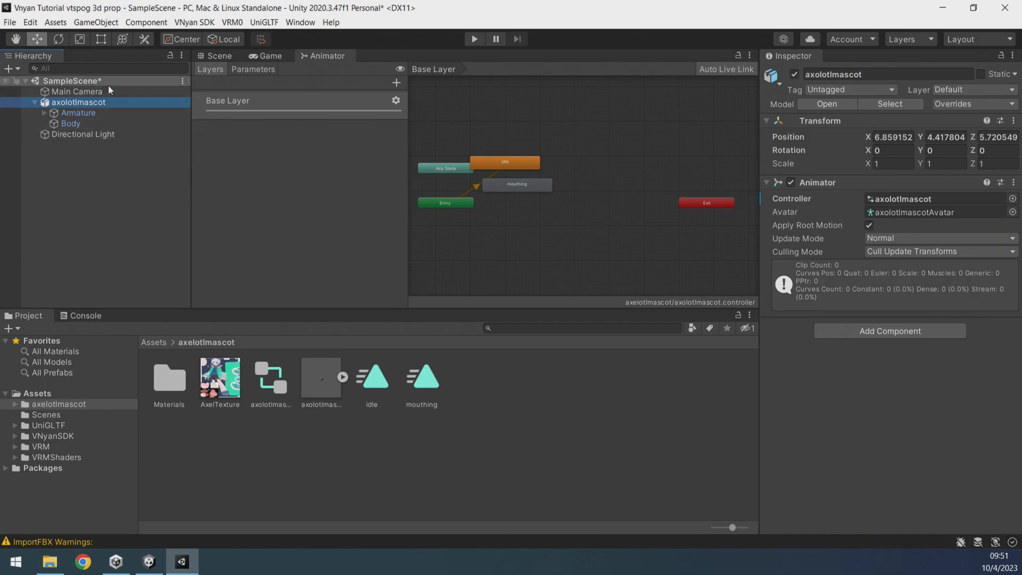
Add an Int parameter named mouthing to the Animator controller.
click(250, 69)
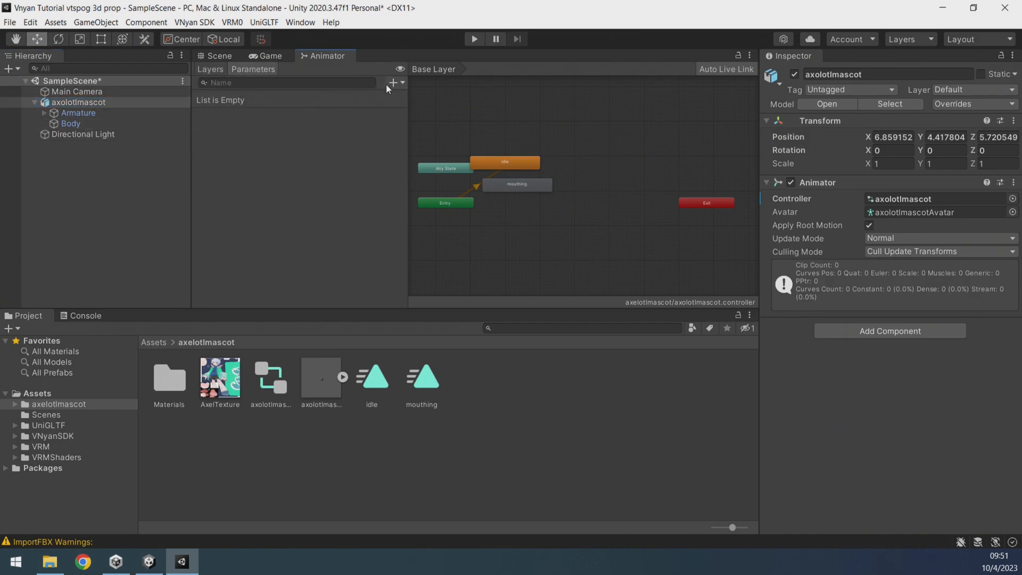
click(394, 84)
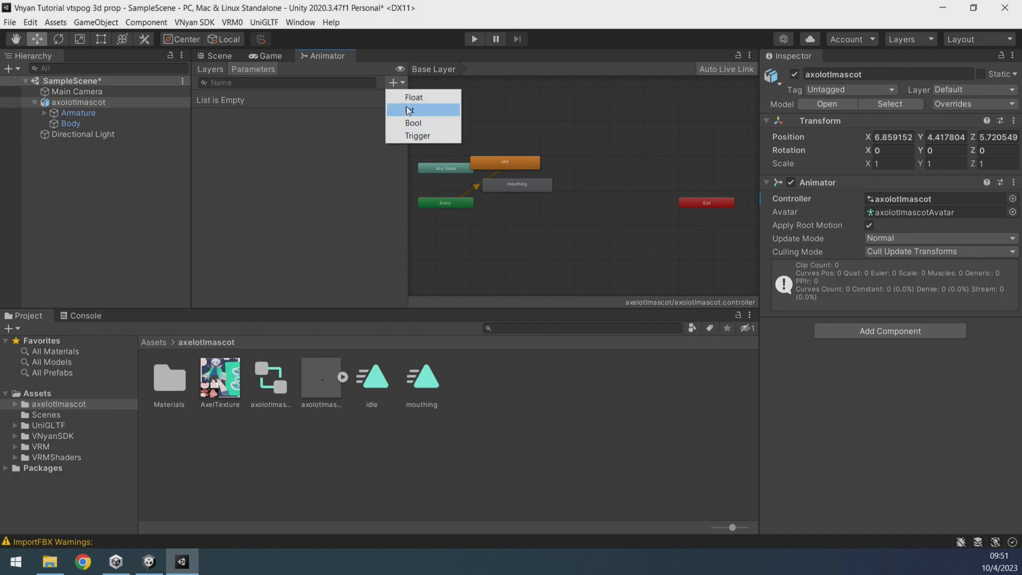
click(396, 110)
text(mo)
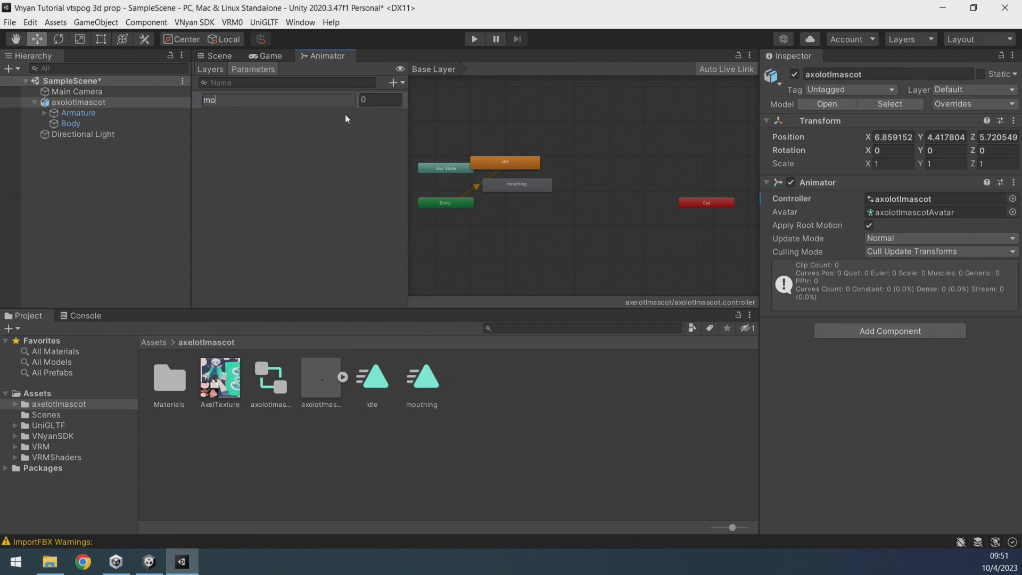
text(uthing)
key(Return)
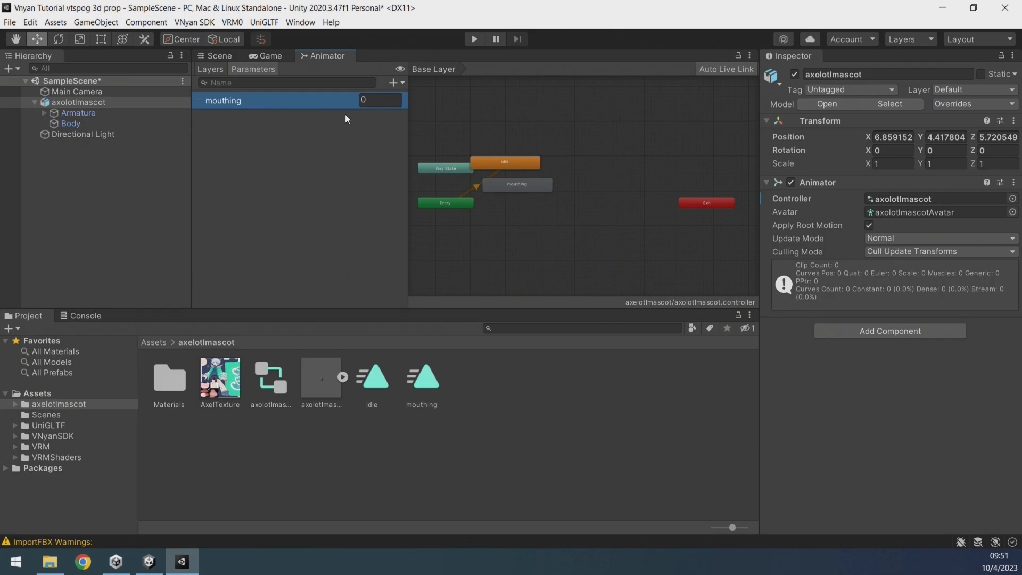
Rearrange the Animator graph so the mouthing state sits above and near the idle state.
drag(528, 163, 655, 137)
scroll(524, 201, up, 3)
scroll(582, 171, down, 1)
click(437, 204)
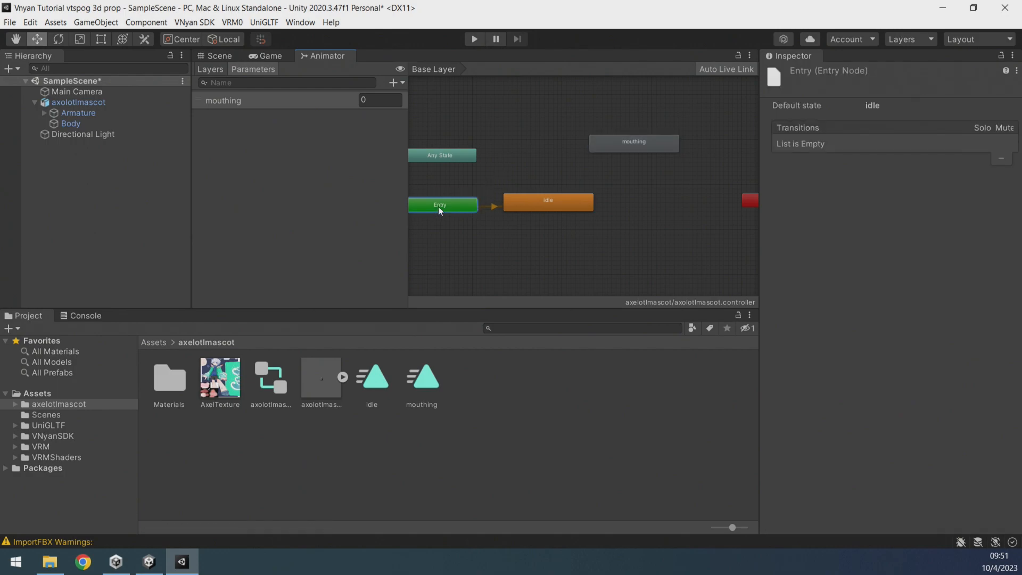
drag(435, 203, 444, 205)
scroll(553, 213, down, 1)
middle_drag(640, 225, 665, 235)
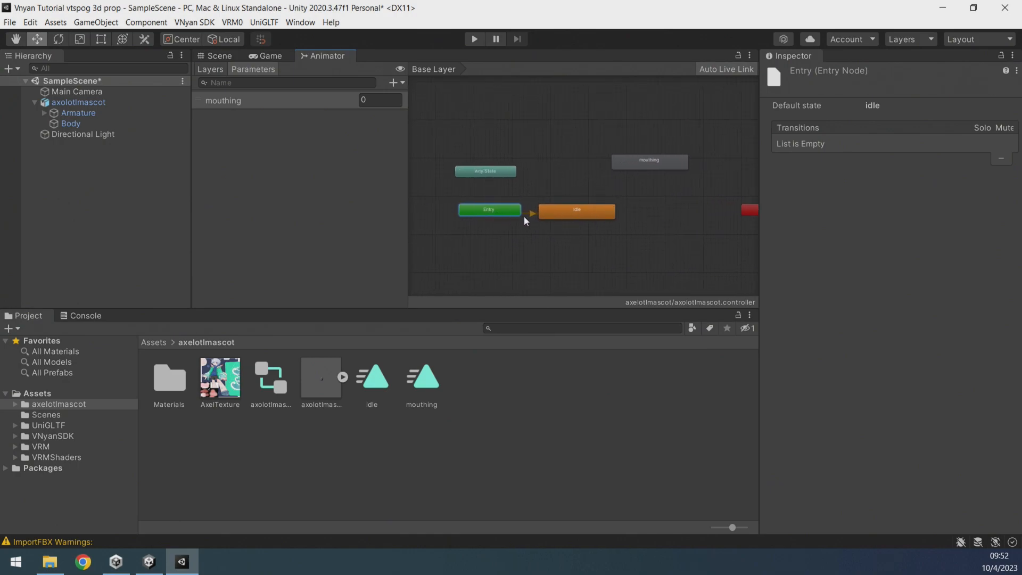
scroll(522, 216, up, 1)
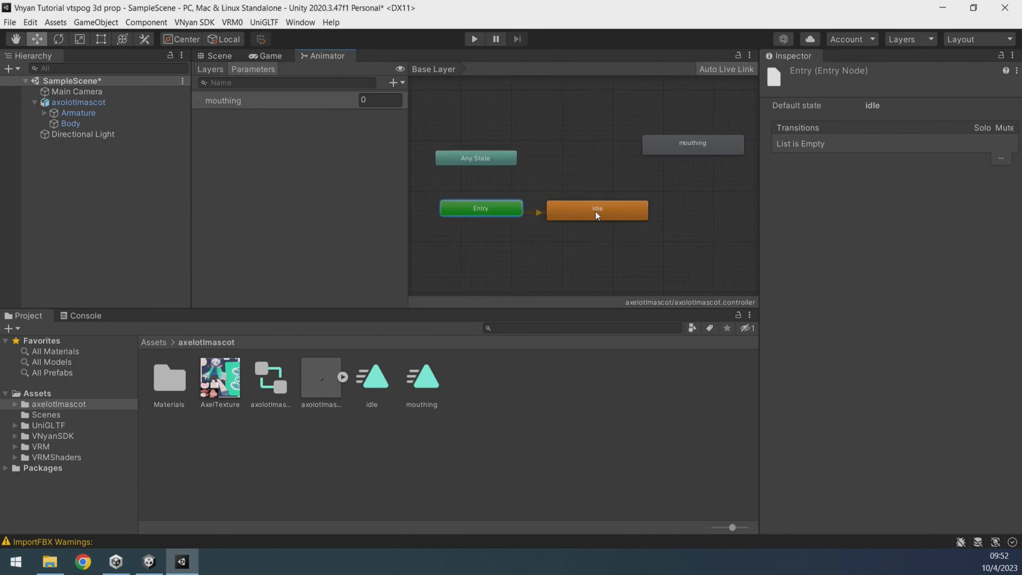
drag(691, 192, 637, 194)
double_click(705, 148)
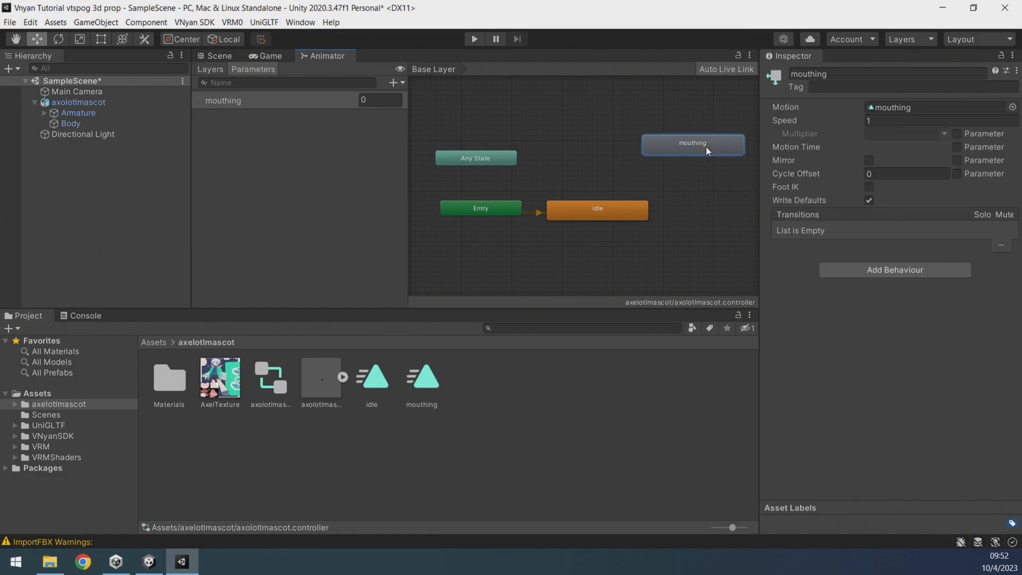
drag(691, 146, 656, 152)
Create transitions from the mouthing state to idle and from idle back to mouthing.
right_click(662, 149)
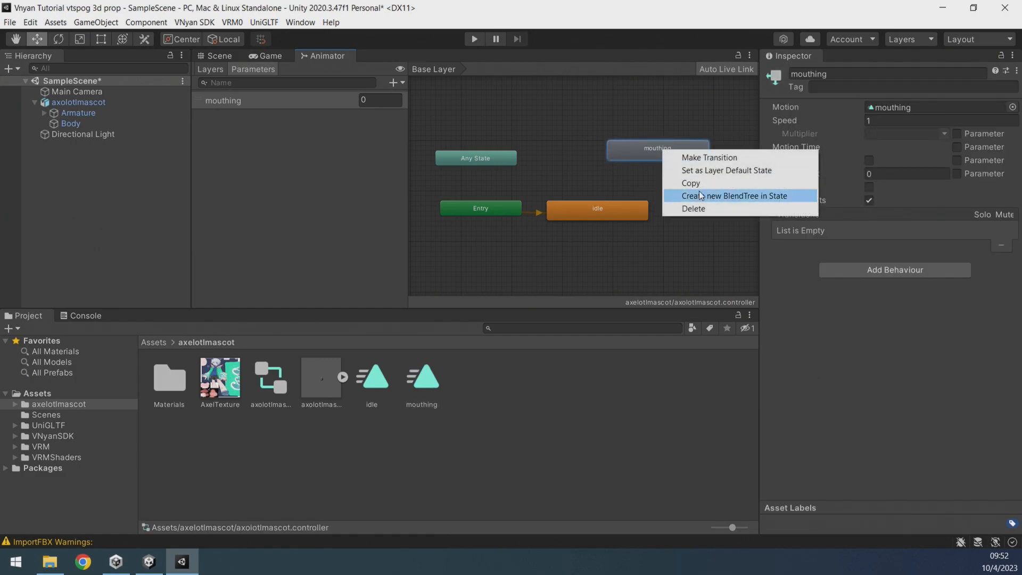
click(701, 158)
click(611, 213)
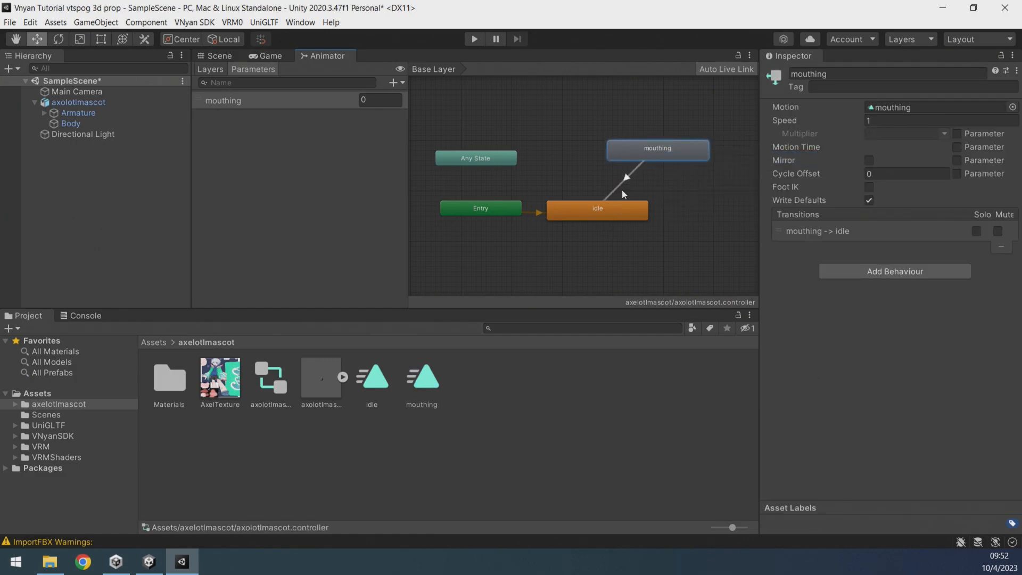
right_click(585, 210)
click(620, 217)
click(634, 151)
Add a condition to the idle-to-mouthing transition: mouthing Equals 1.
click(630, 185)
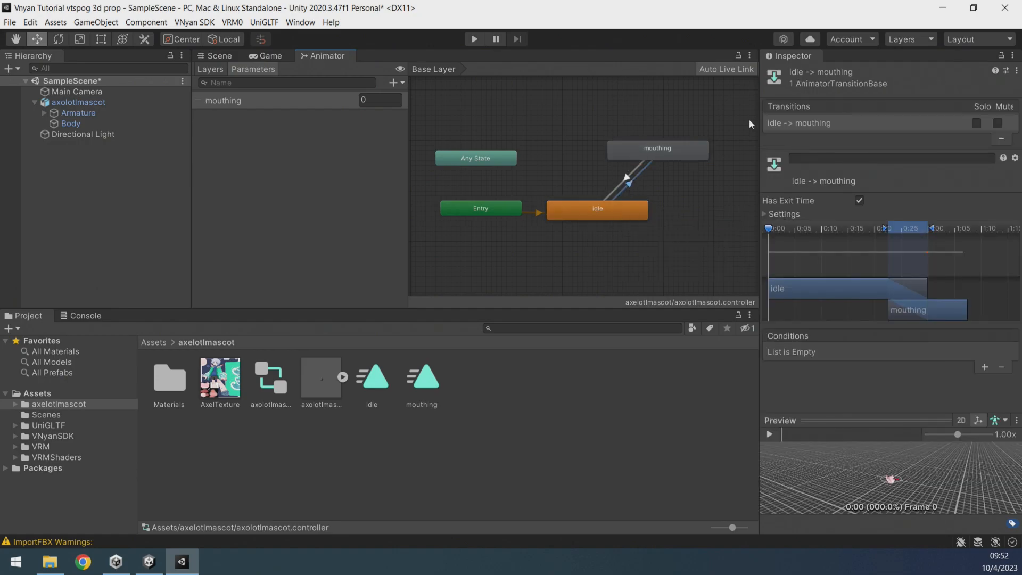
click(985, 368)
click(936, 352)
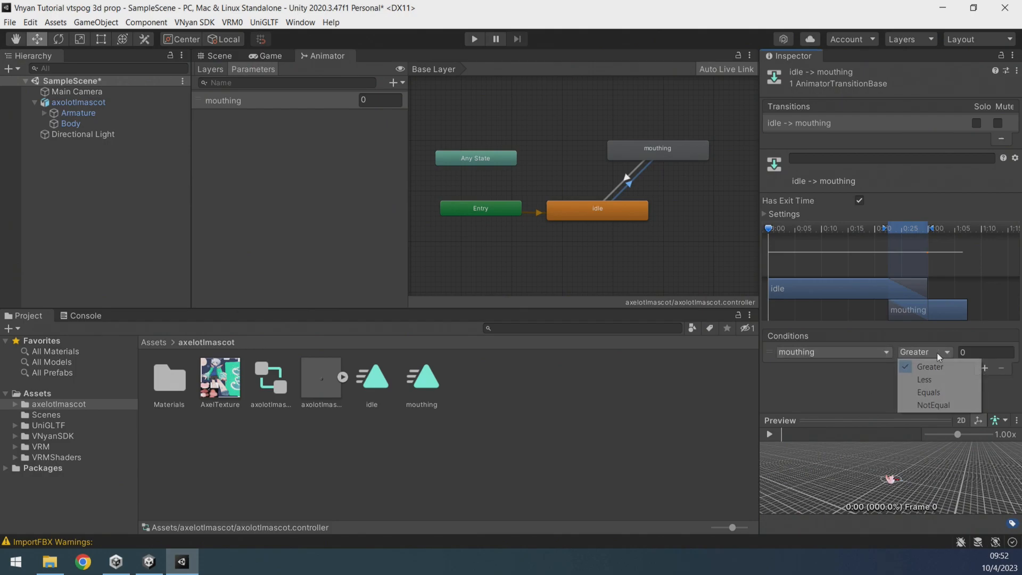
click(933, 394)
click(975, 352)
text(1)
key(Return)
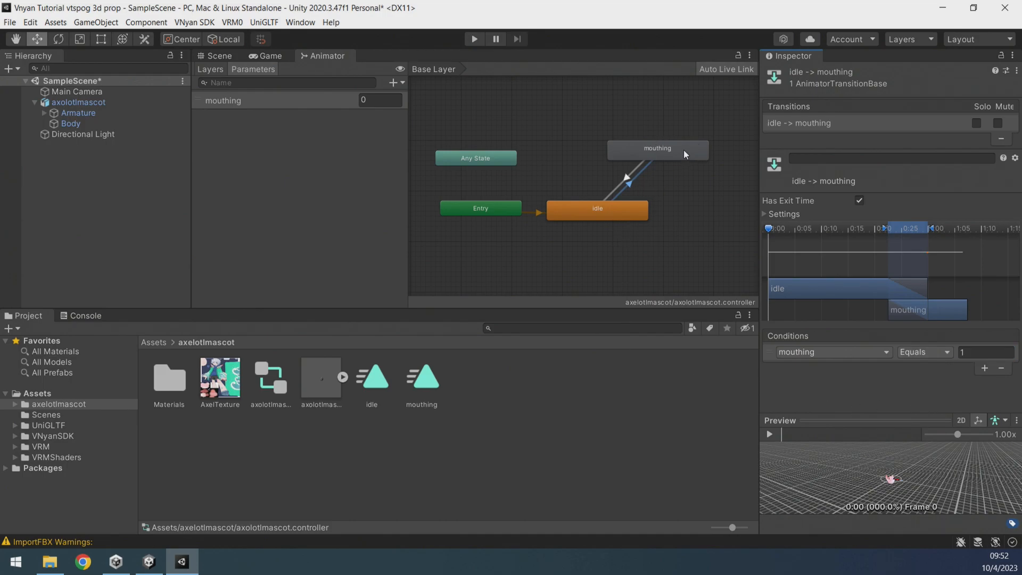
Add a condition to the mouthing-to-idle transition: mouthing Equals 0.
click(625, 178)
click(985, 367)
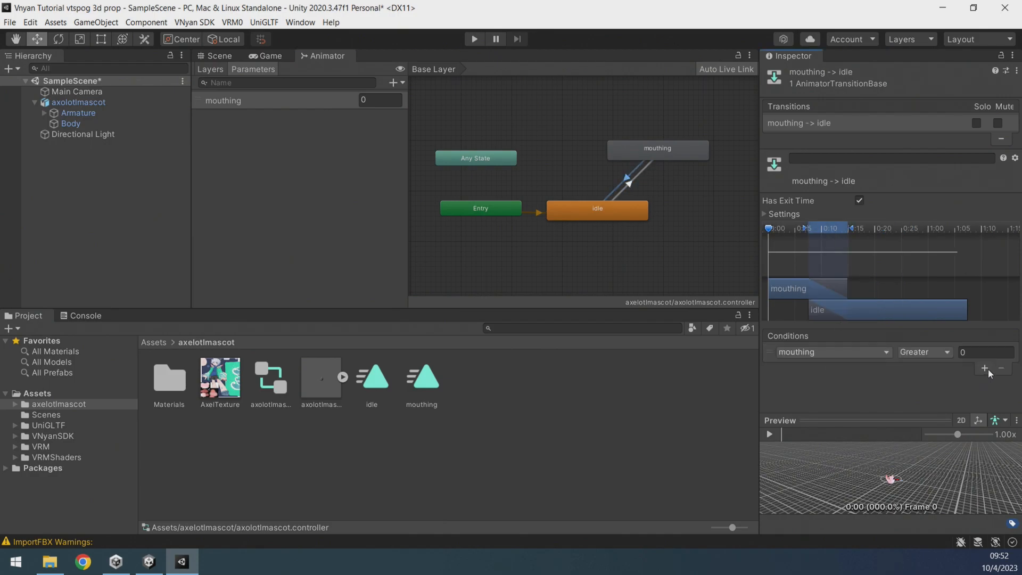
click(885, 351)
click(925, 352)
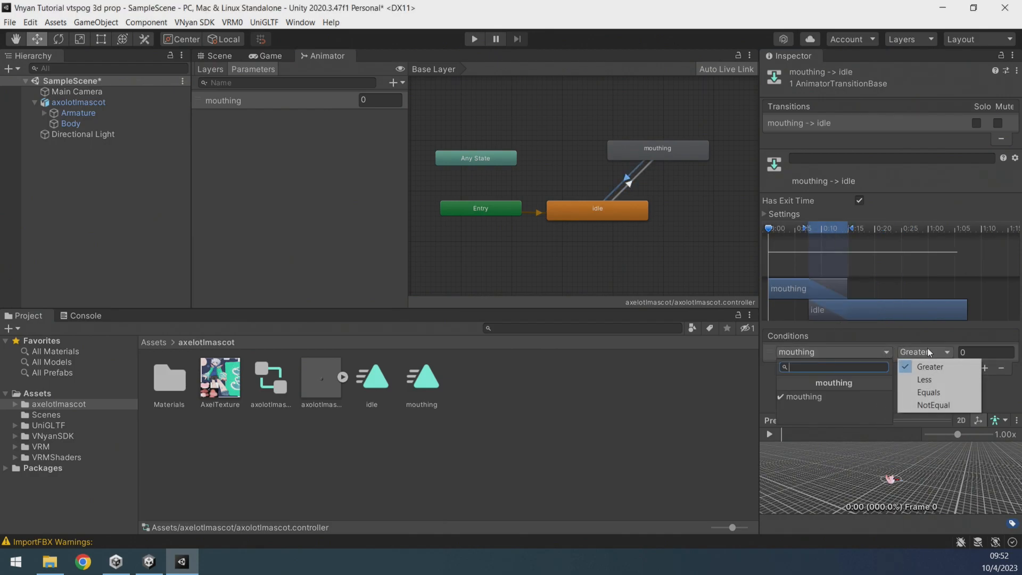
click(935, 393)
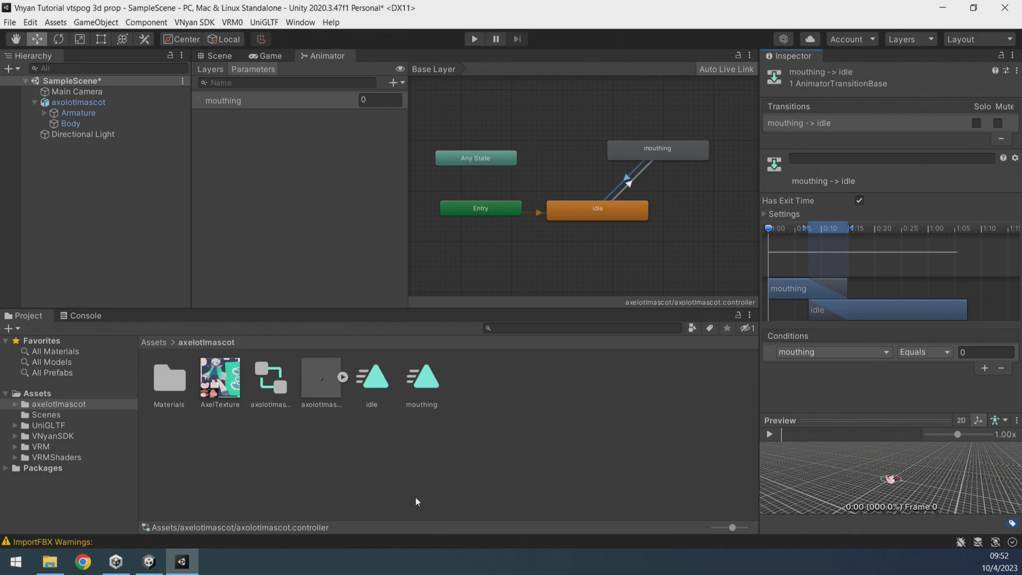
Enable Loop Time on the mouthing animation clip asset.
click(415, 395)
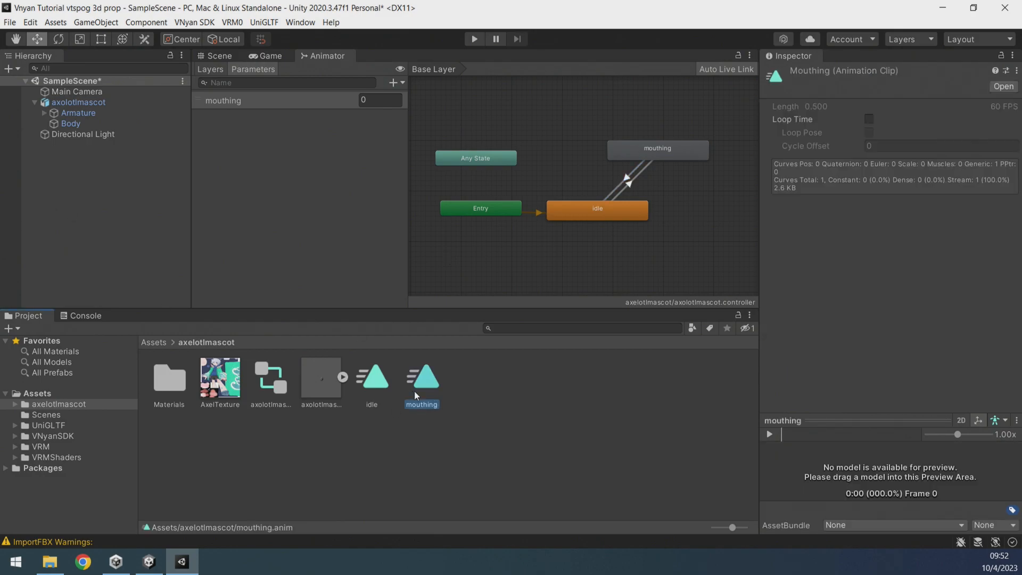
click(869, 119)
click(465, 420)
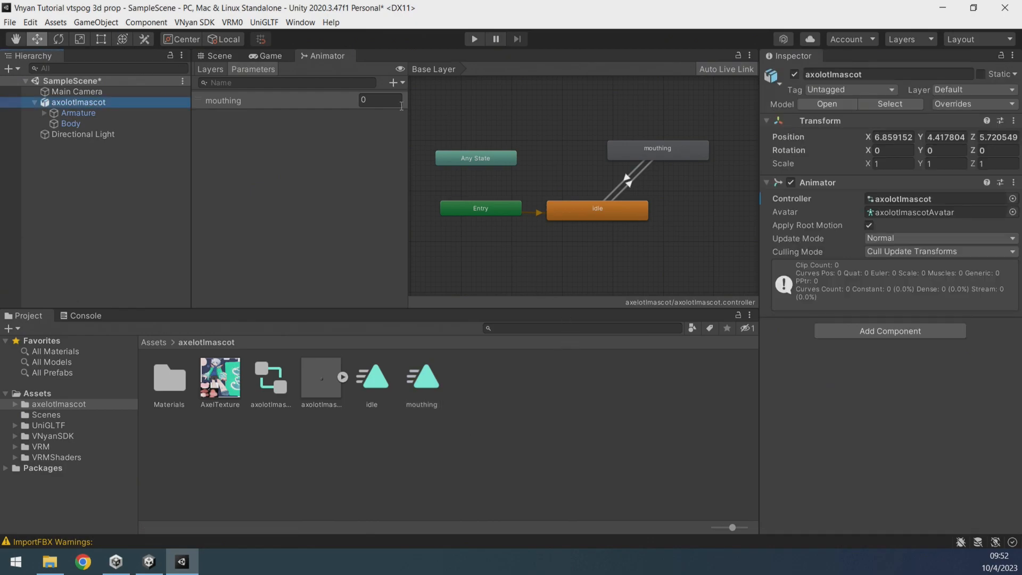
Find the AnimParamLink script in the project assets and add it as a component to the axolotlmascot object.
click(222, 56)
click(527, 328)
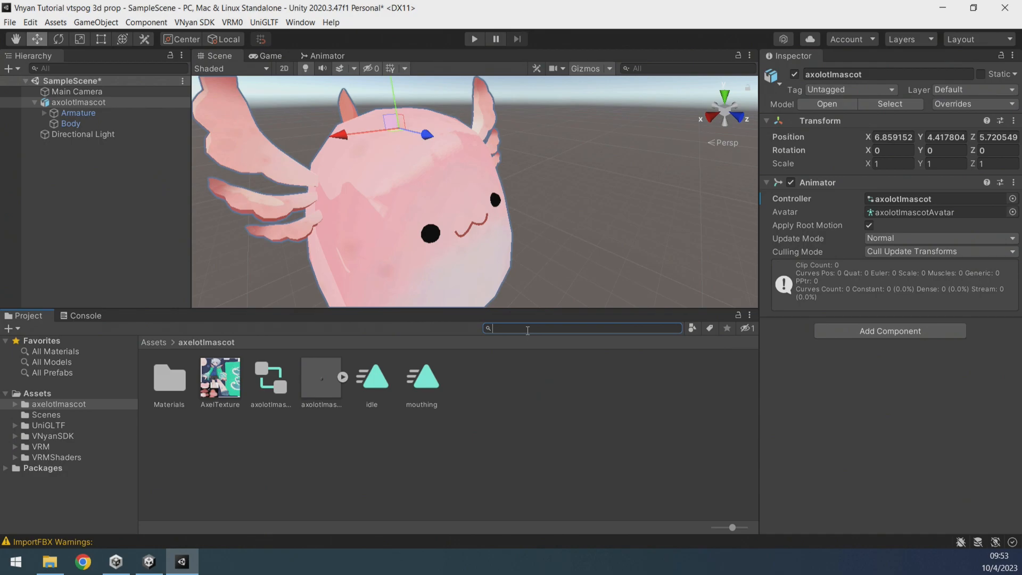
text(vnya)
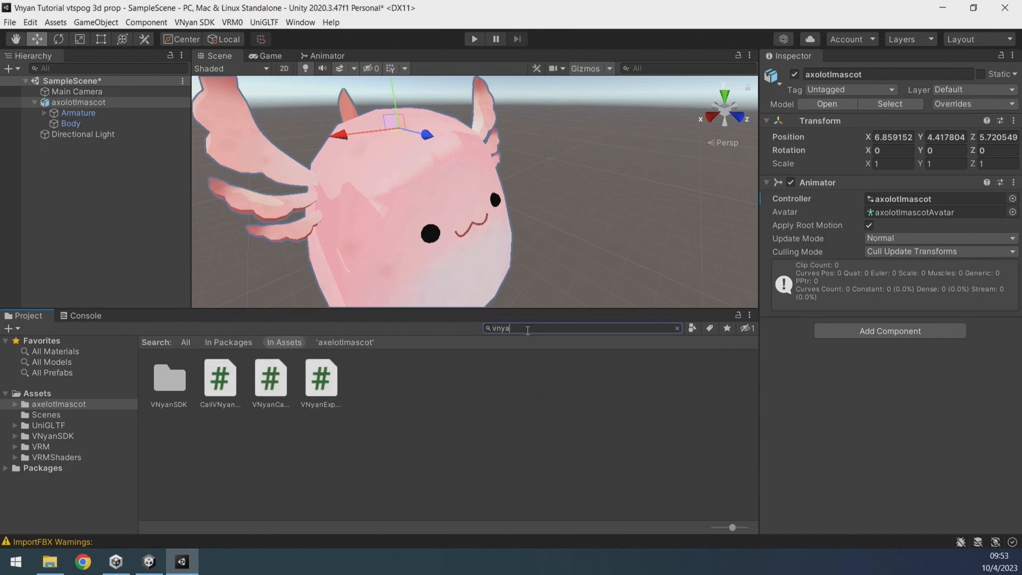
text(n anim)
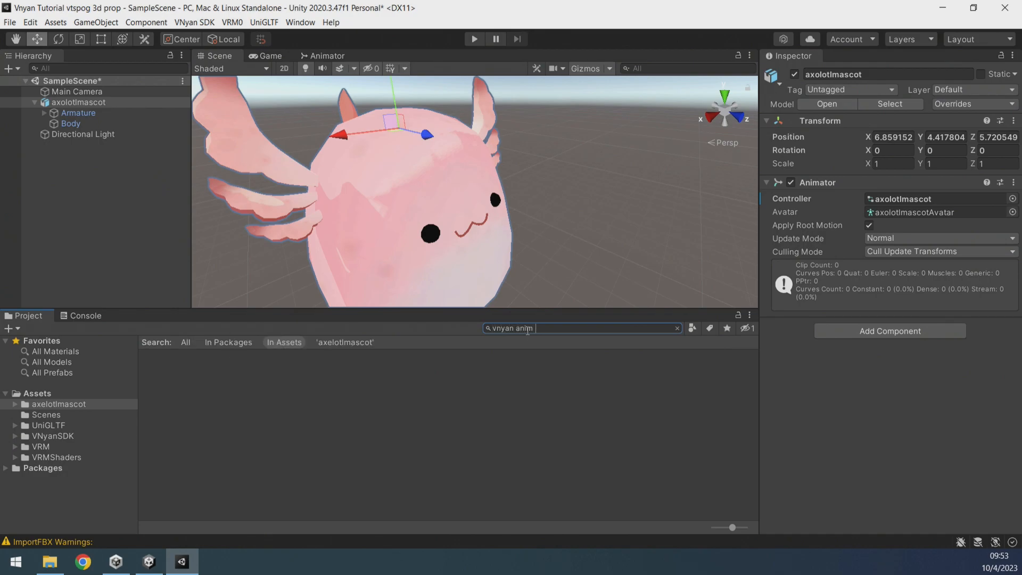
text( param)
key(ctrl+a)
text(param)
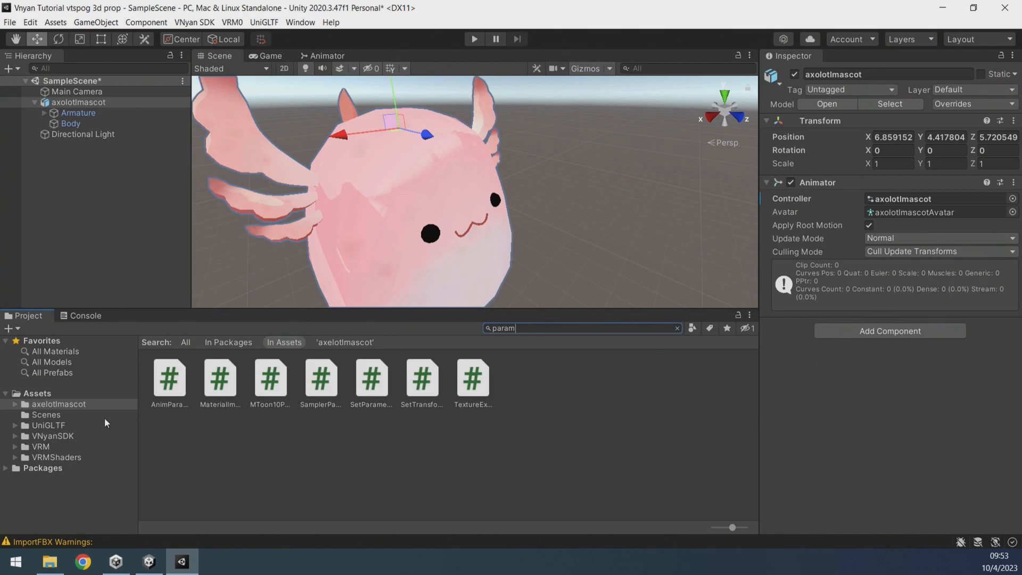
drag(170, 378, 860, 407)
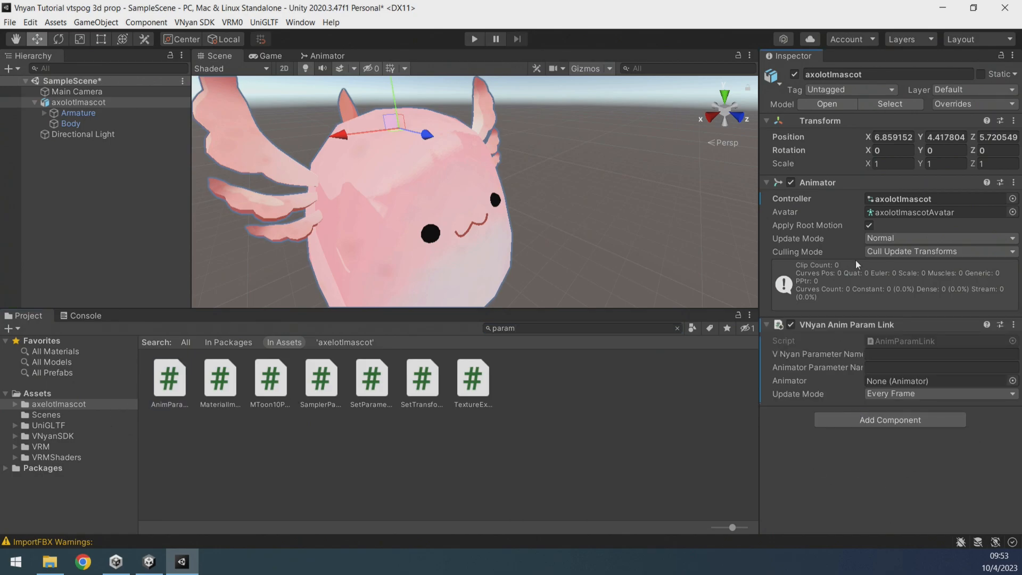
Set both the VNyan and Animator parameter names to mouthing and link the axolotlmascot Animator in the Anim Param Link component.
click(881, 354)
text(mouthing)
key(Tab)
text(mouthing)
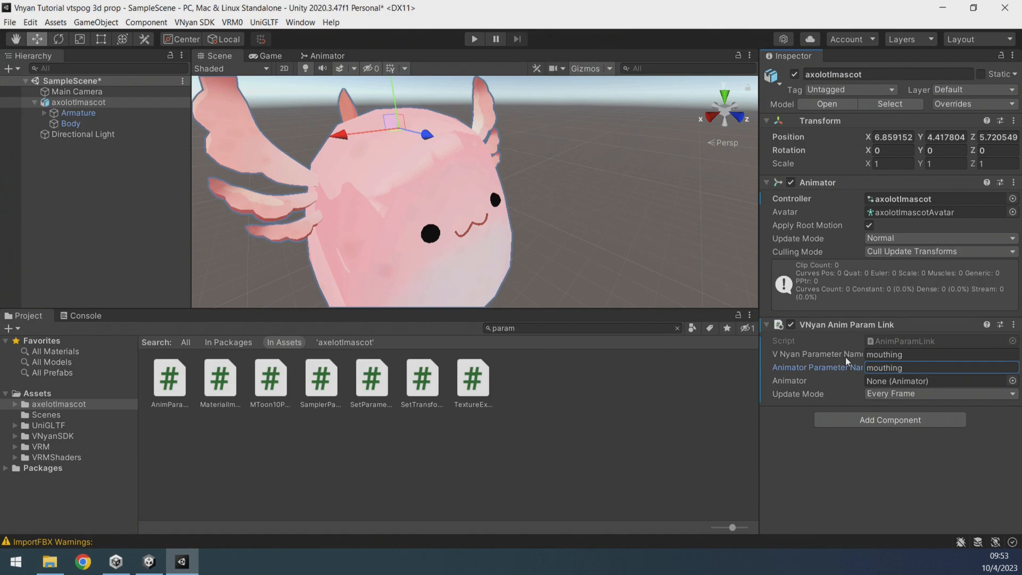
click(905, 353)
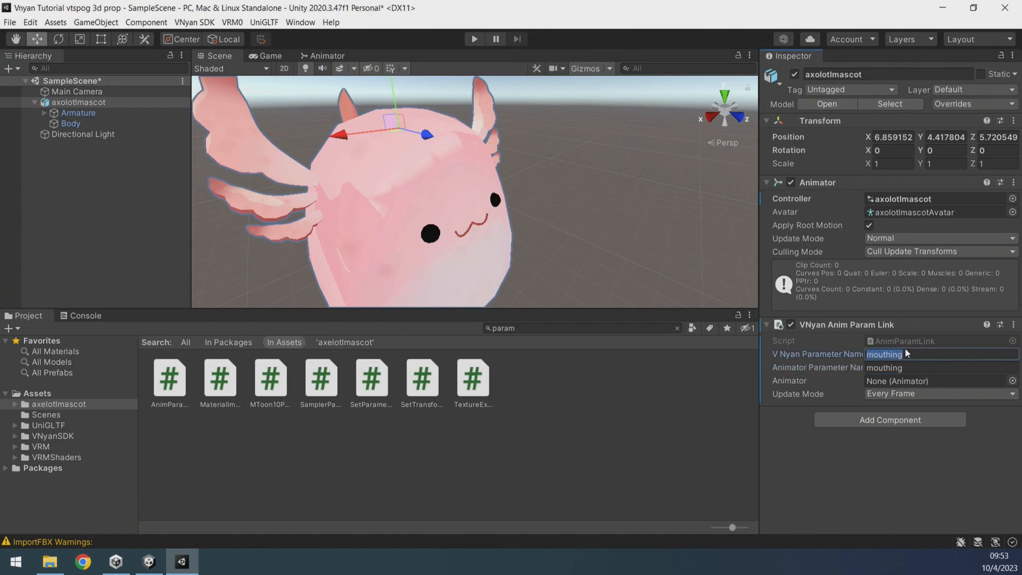
mouse_move(843, 354)
mouse_down()
mouse_move(875, 357)
mouse_move(831, 358)
mouse_up()
click(937, 351)
drag(892, 354, 862, 357)
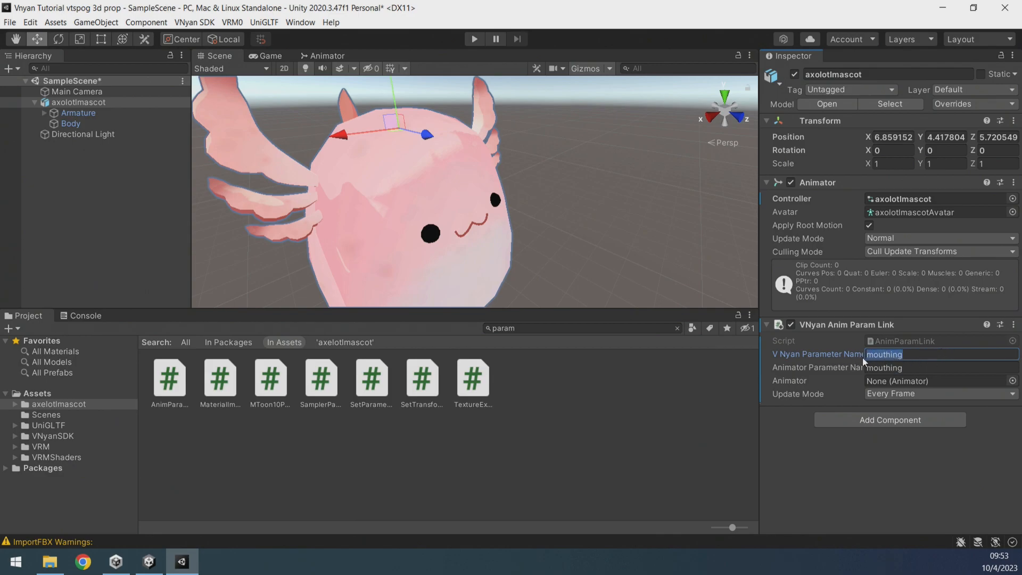
click(914, 369)
drag(87, 104, 917, 384)
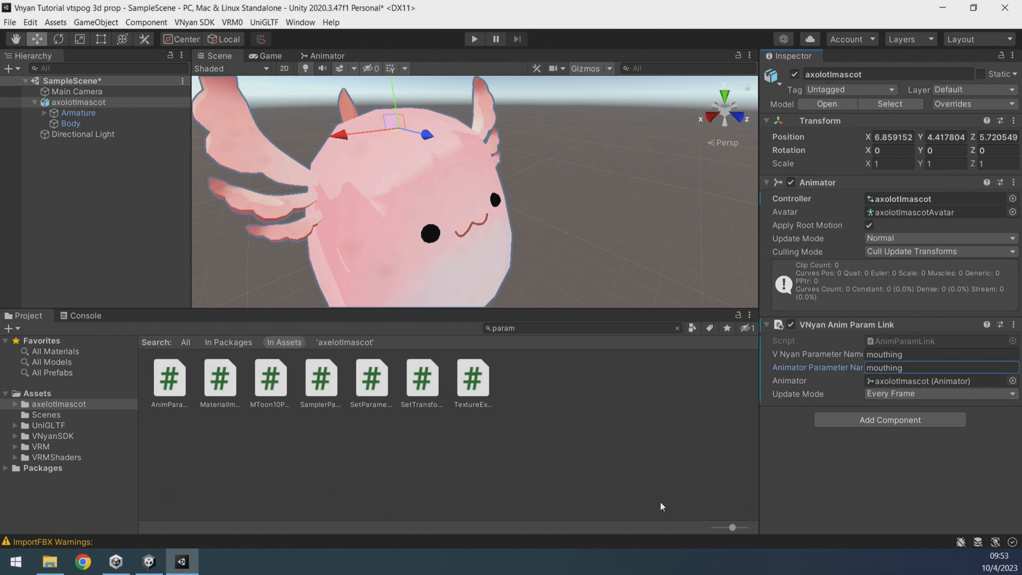
Export the axolotlmascot object as a VNyan prop named axolotl tutorial video in Downloads.
click(79, 101)
click(240, 27)
mouse_move(203, 22)
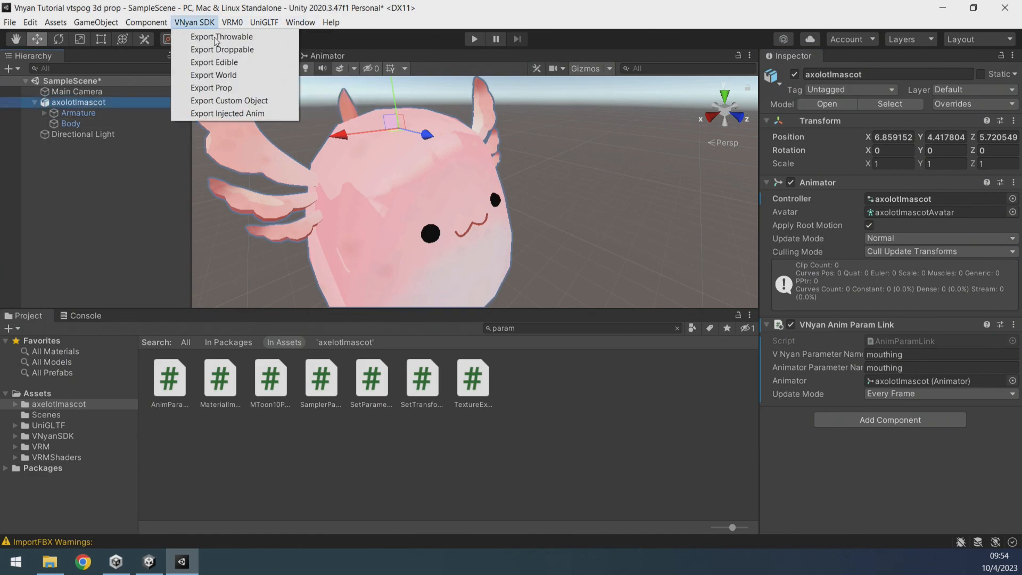
click(226, 88)
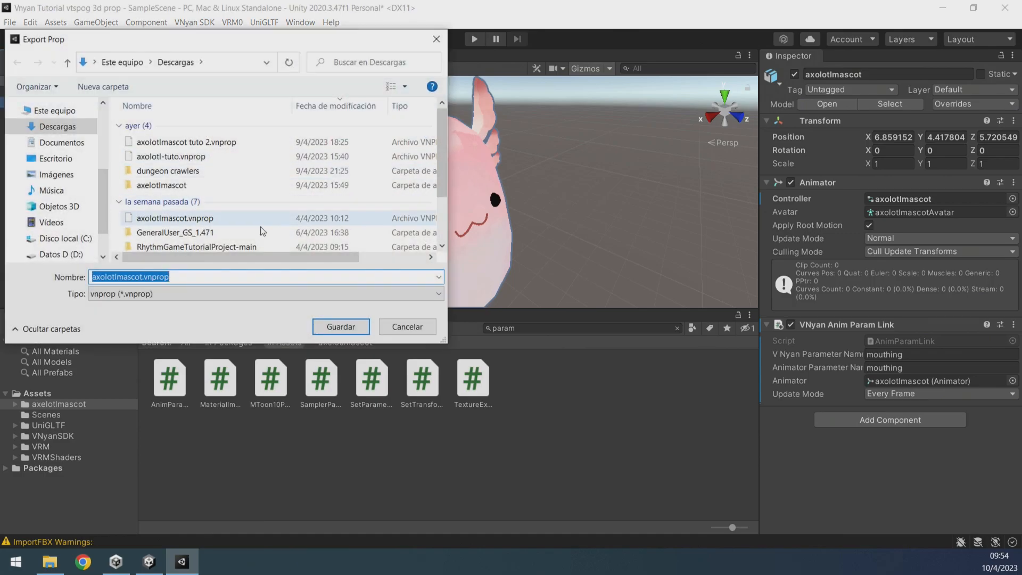
text(axolotl)
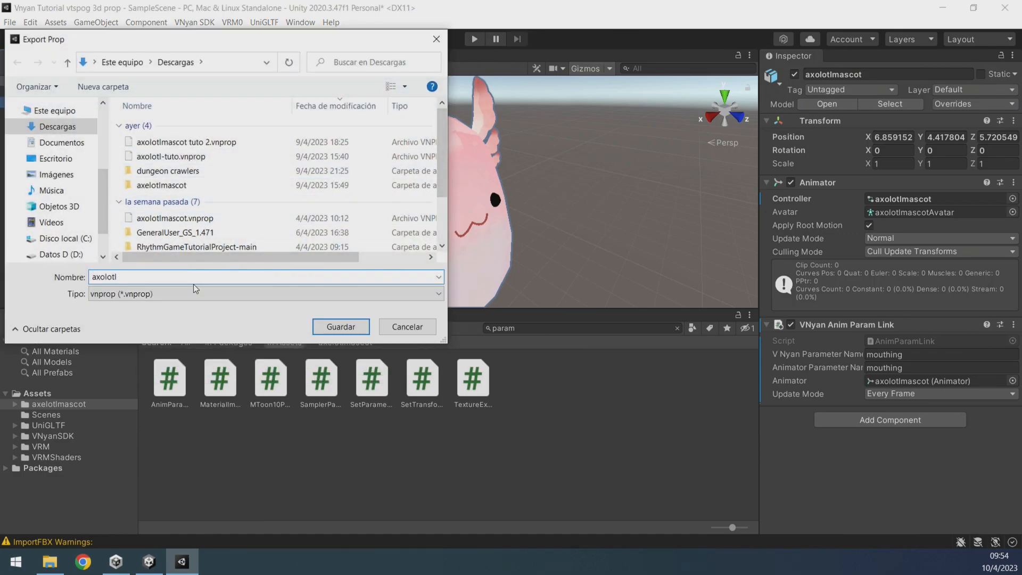
text( tutorial video)
key(Return)
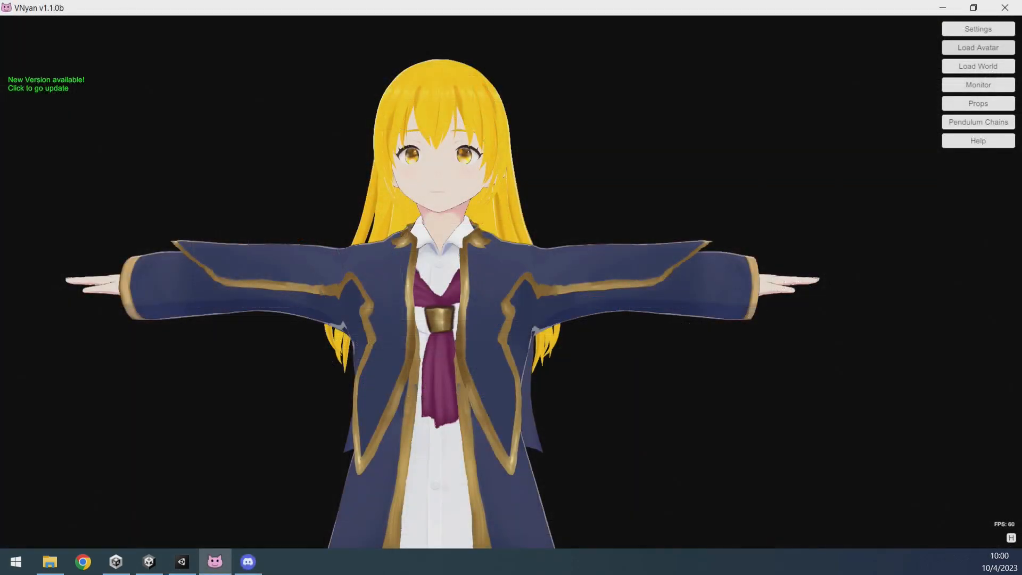
Switch to VNyan and add the axolotl tutorial video.vnprop file as a new prop.
mouse_move(462, 304)
middle_down()
mouse_move(477, 317)
mouse_move(469, 316)
middle_up()
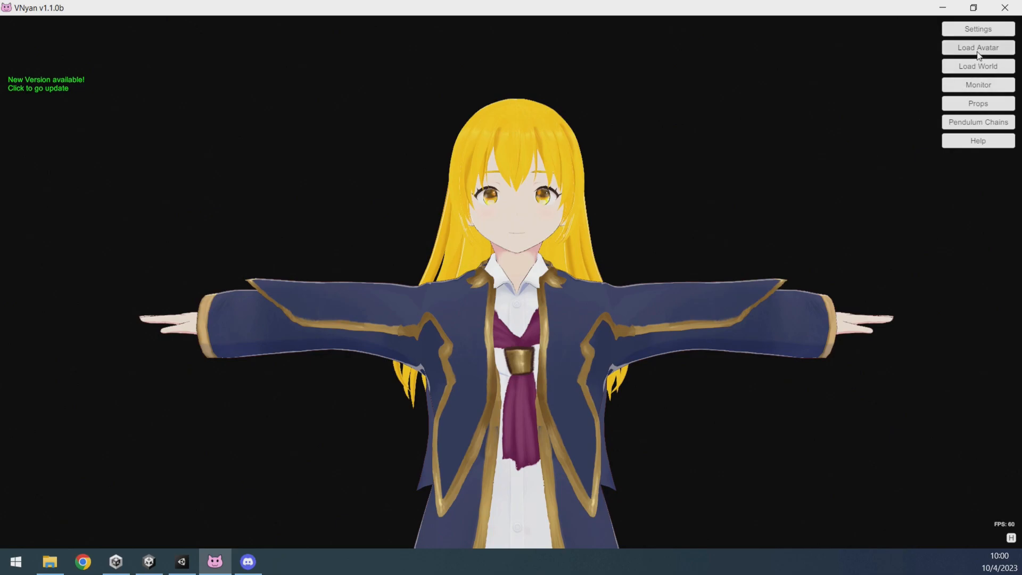
click(967, 109)
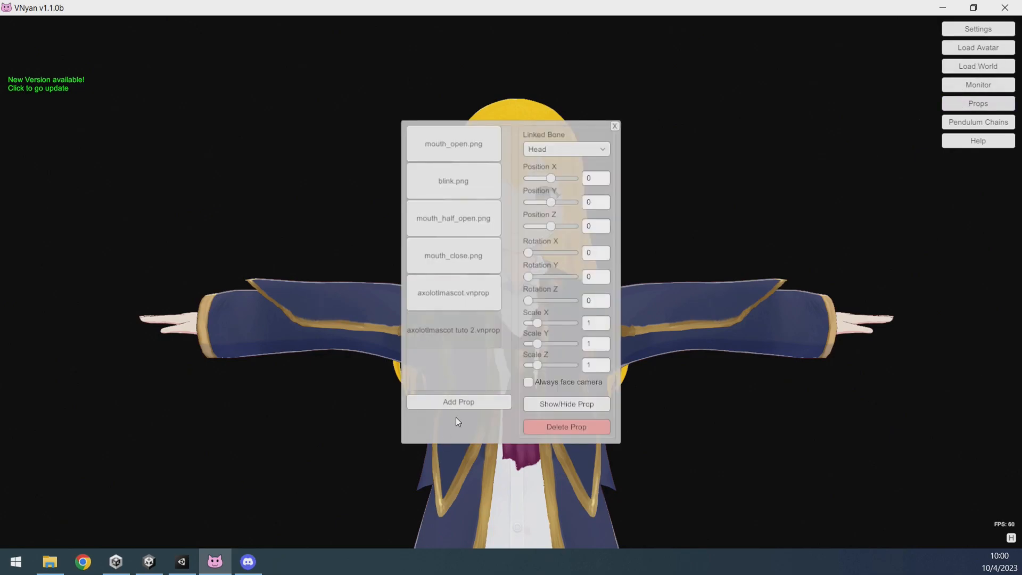
click(459, 403)
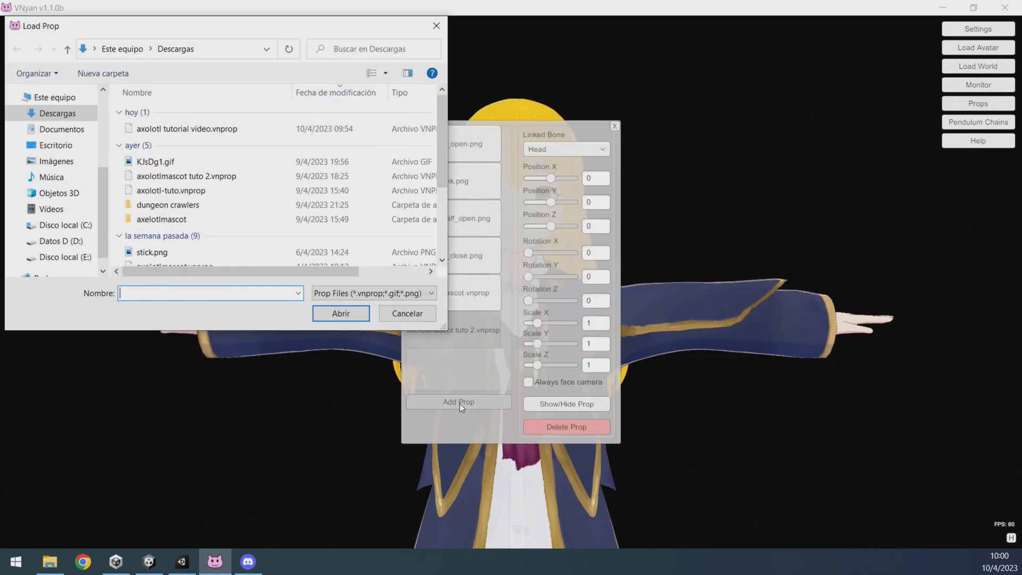
double_click(208, 130)
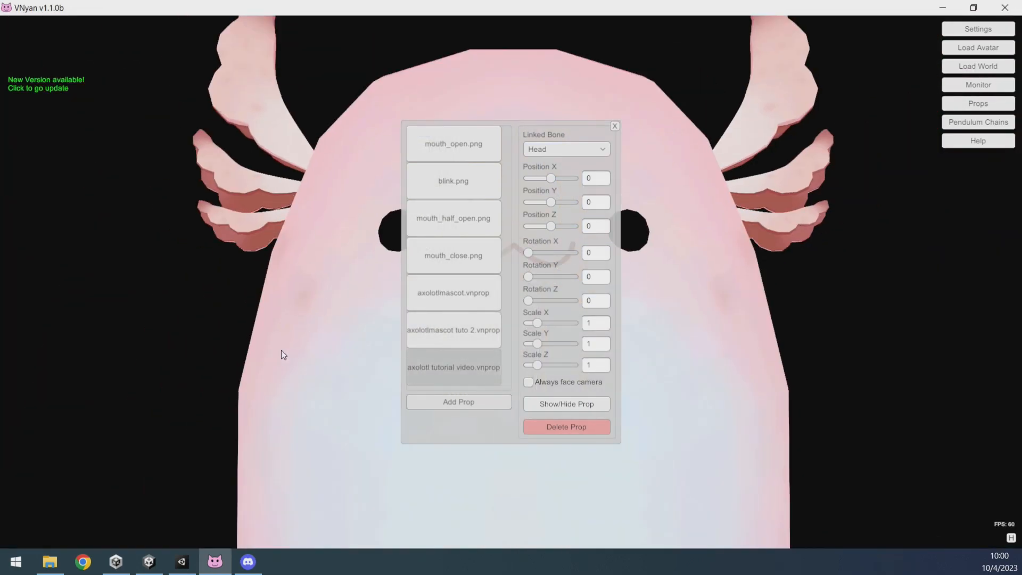
Scale the prop down to about 0.11 and offset it about 0.38 on X beside the avatar's head, then close the props window.
middle_drag(311, 362, 235, 349)
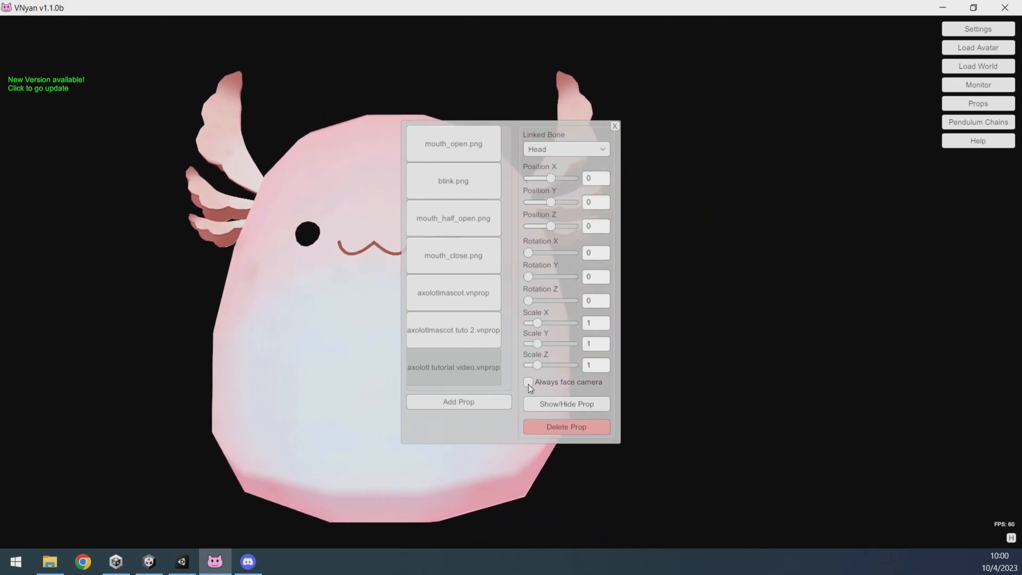
drag(539, 324, 531, 344)
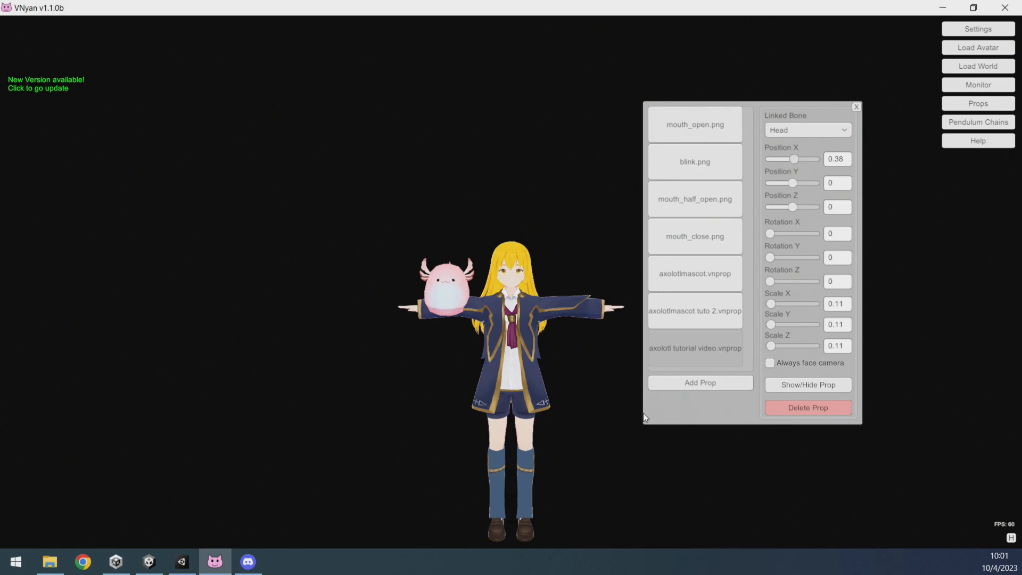
click(856, 108)
Open the 3d prop pet node graph and inspect its nodes and instruction message.
click(953, 29)
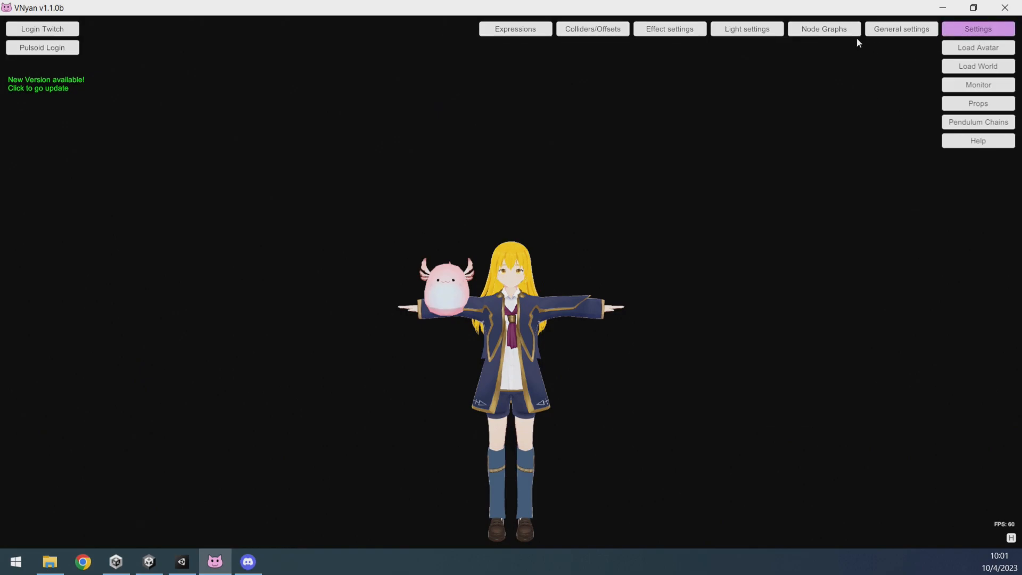
click(828, 31)
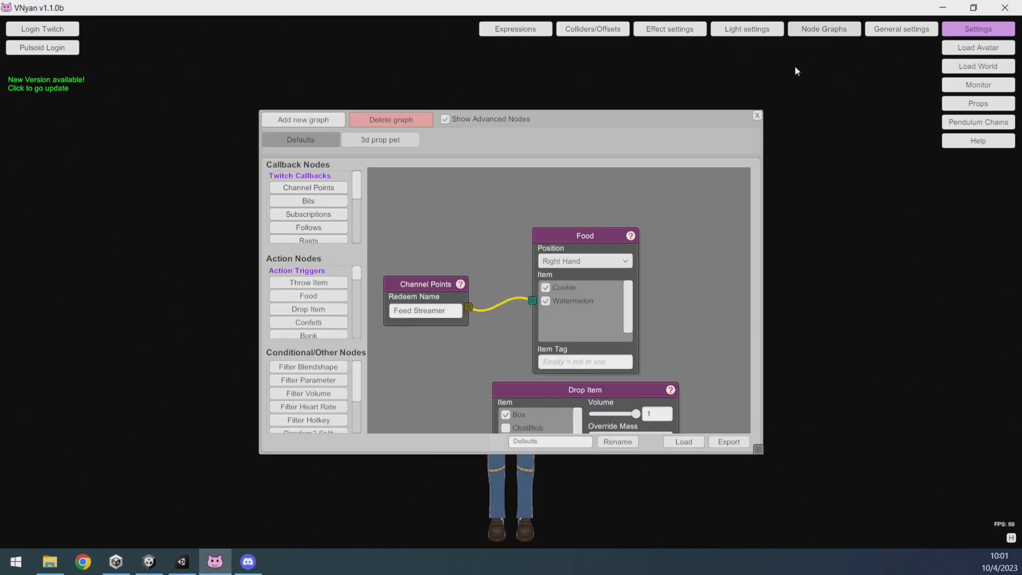
click(375, 142)
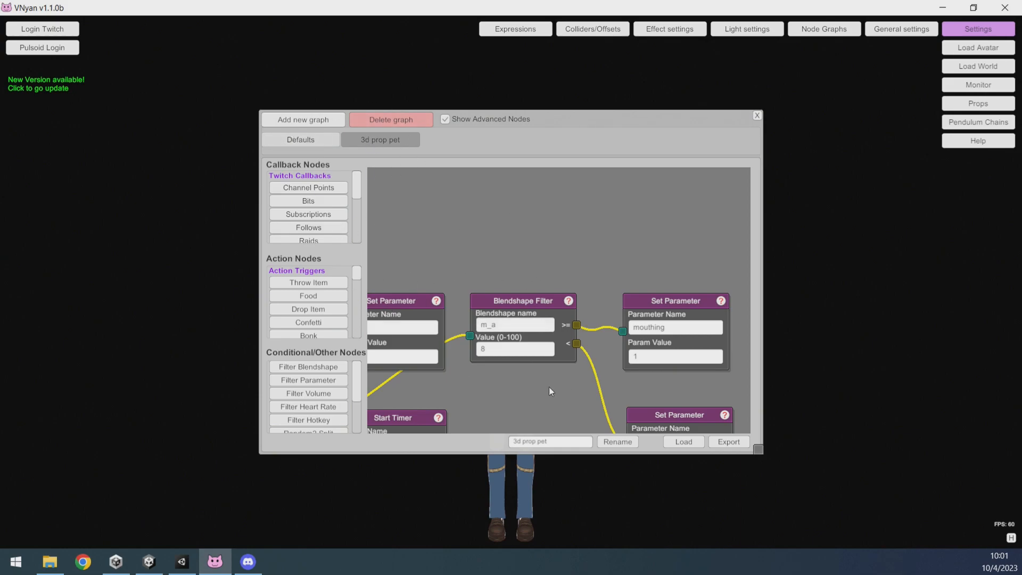
drag(568, 118, 744, 73)
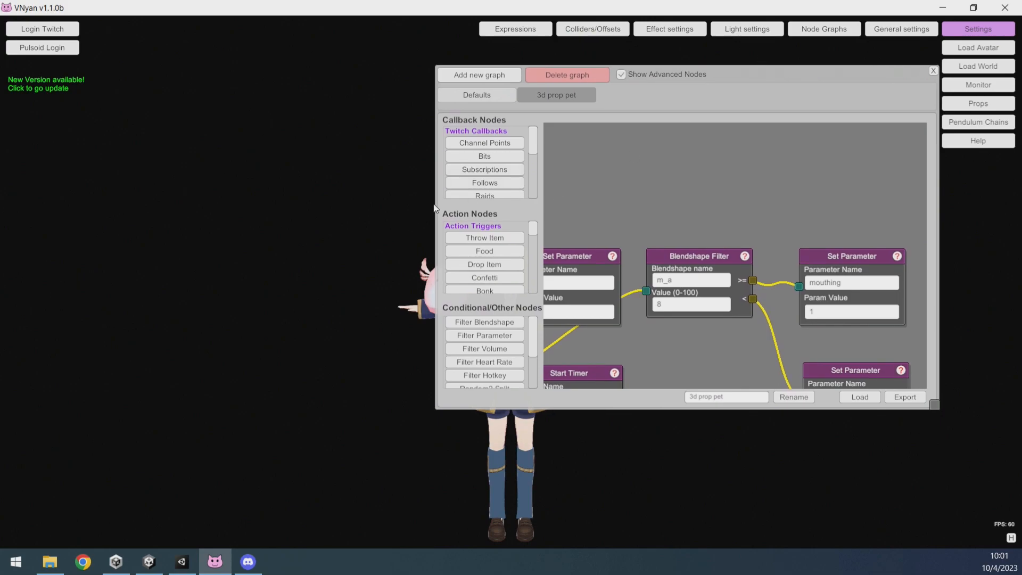
drag(783, 88, 854, 77)
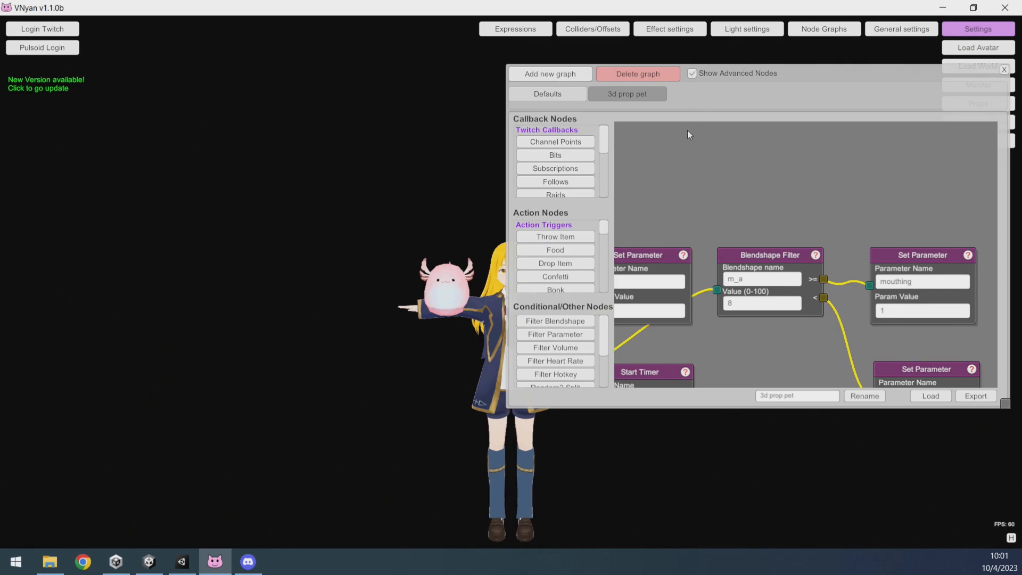
scroll(737, 245, down, 5)
middle_drag(694, 328, 833, 324)
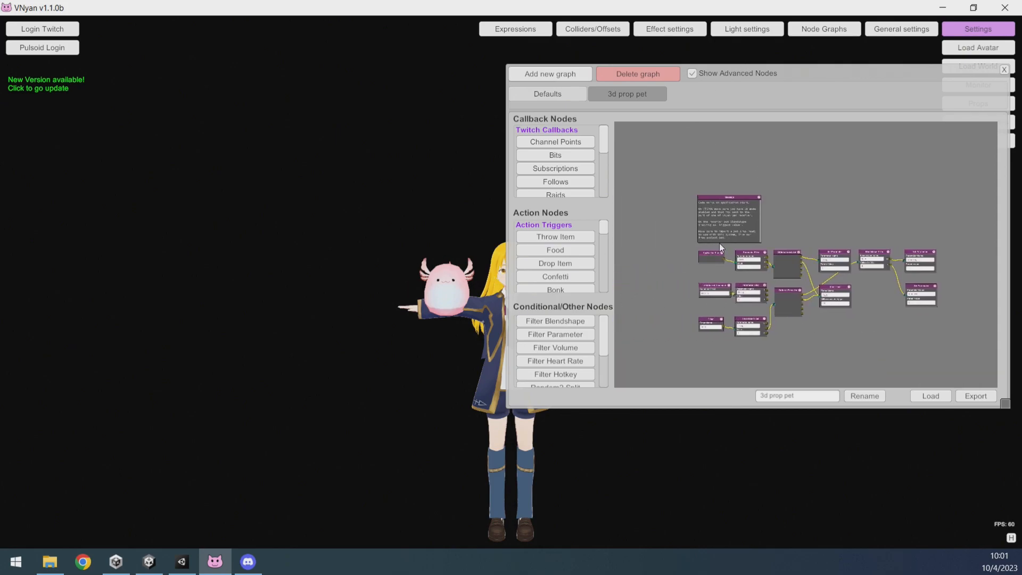
scroll(723, 245, up, 5)
middle_drag(713, 165, 726, 319)
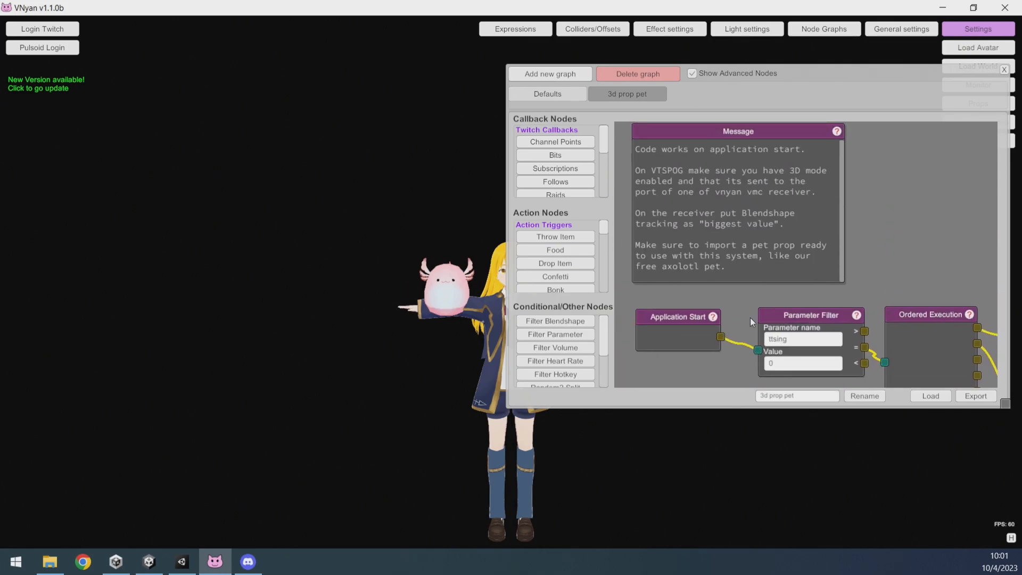
scroll(708, 298, down, 5)
middle_drag(770, 286, 828, 239)
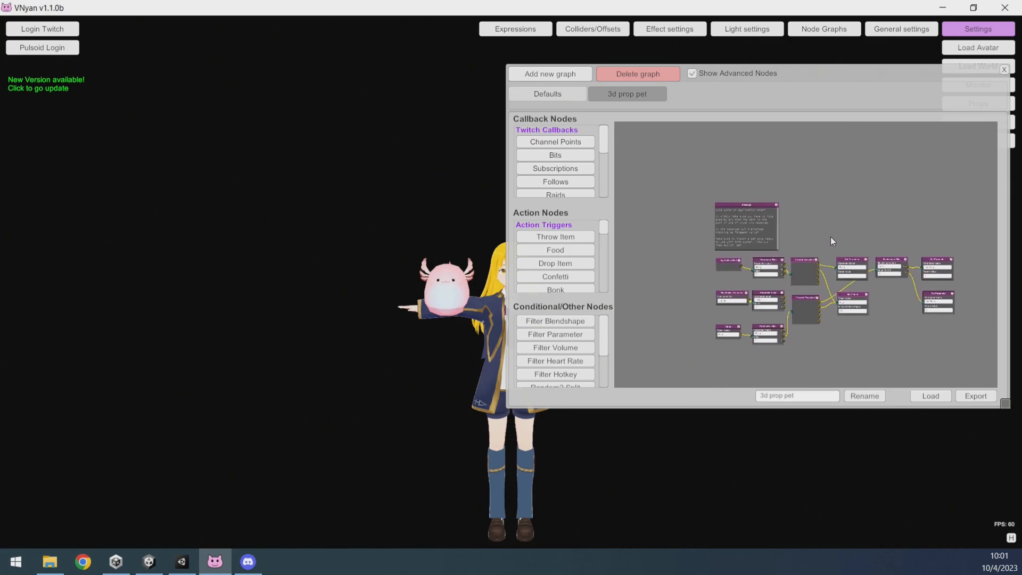
scroll(816, 224, up, 6)
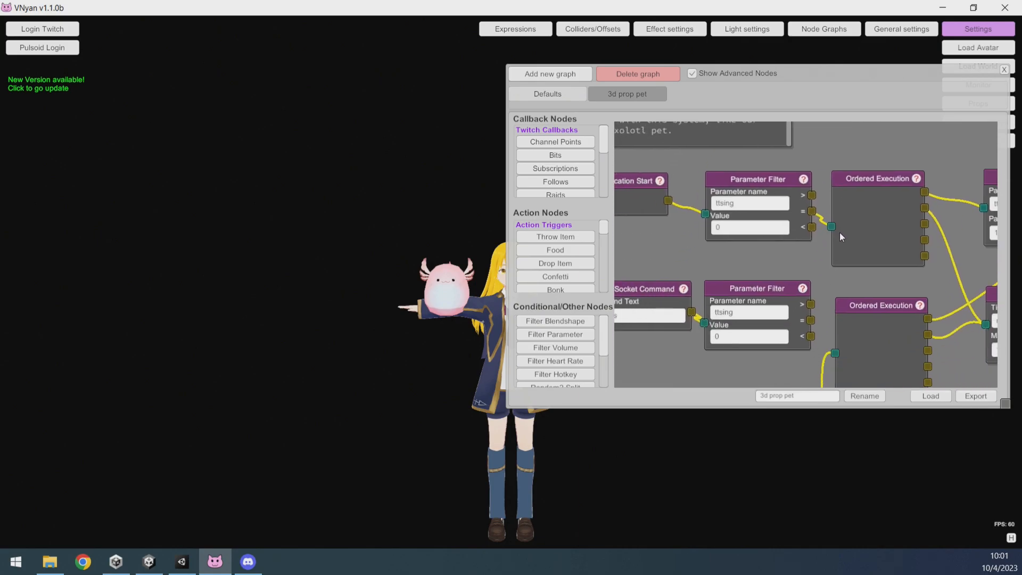
middle_drag(839, 233, 880, 233)
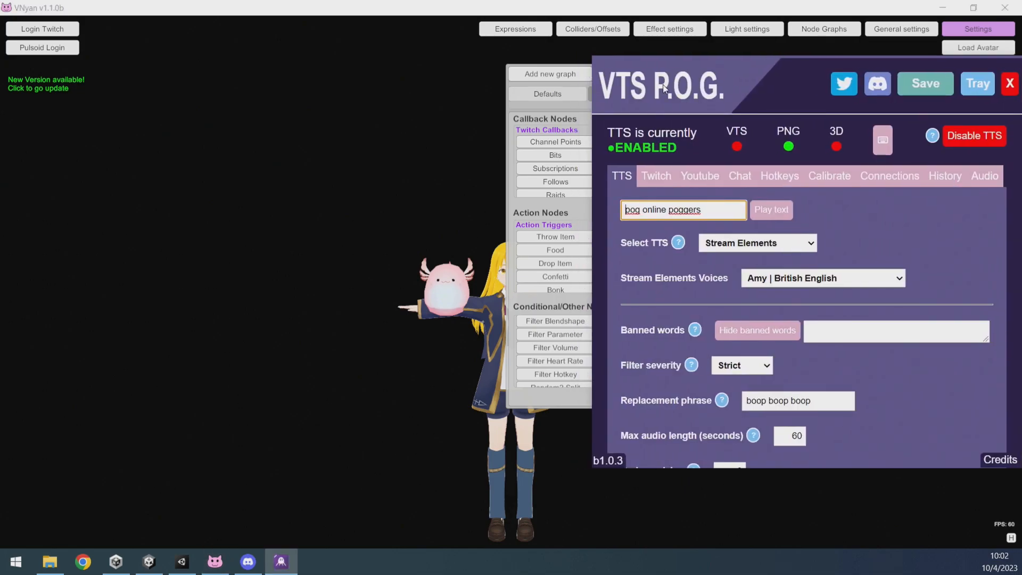
Switch VTS P.O.G. to 3D mode and review the 3D VMC port under Connections.
click(793, 150)
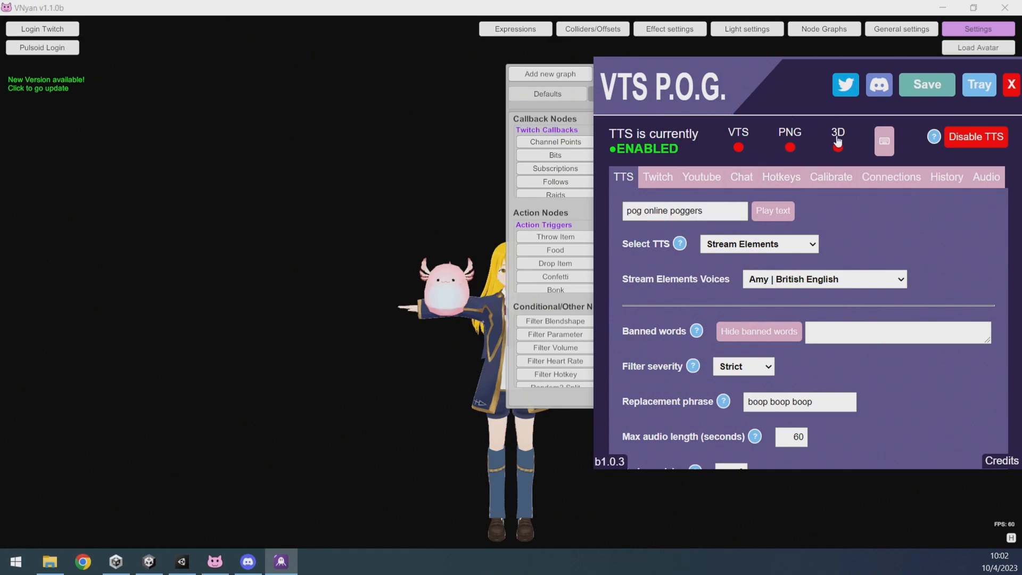
click(838, 153)
click(900, 191)
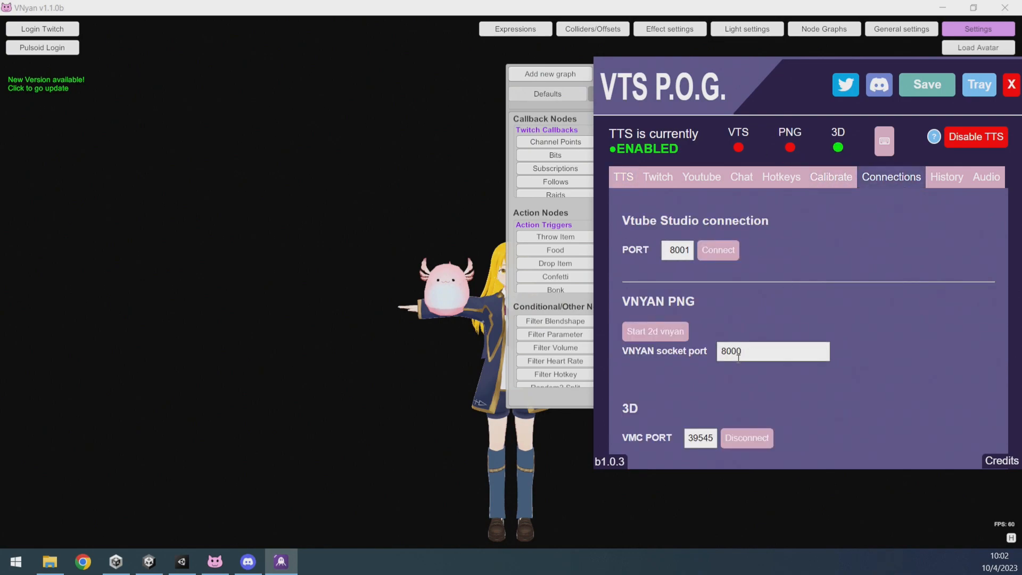
scroll(762, 404, down, 1)
drag(697, 372, 714, 372)
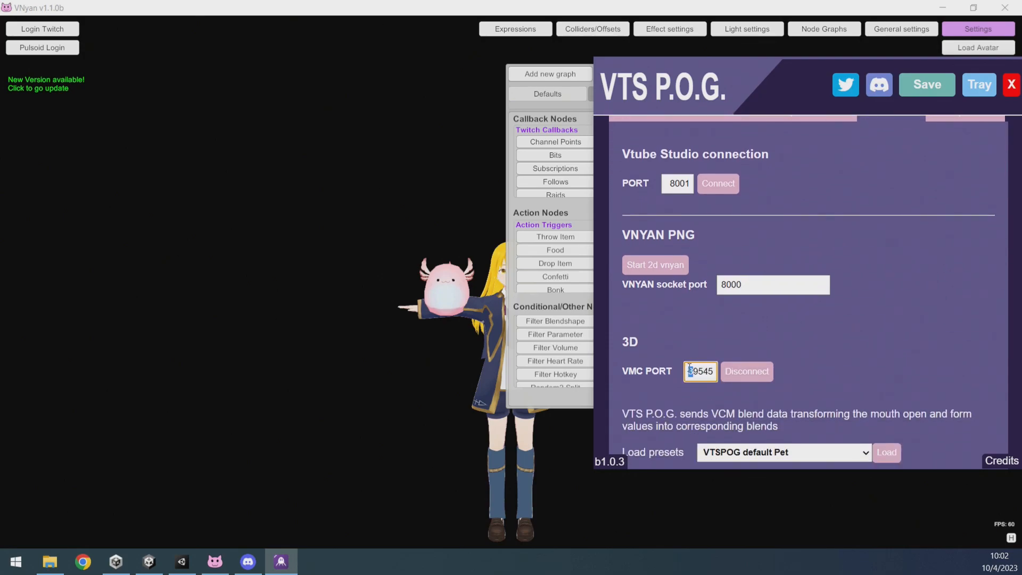
In VNyan's general settings, set the VMC receiver's Blendshape Tracking to Use Biggest Value and close the settings.
click(899, 30)
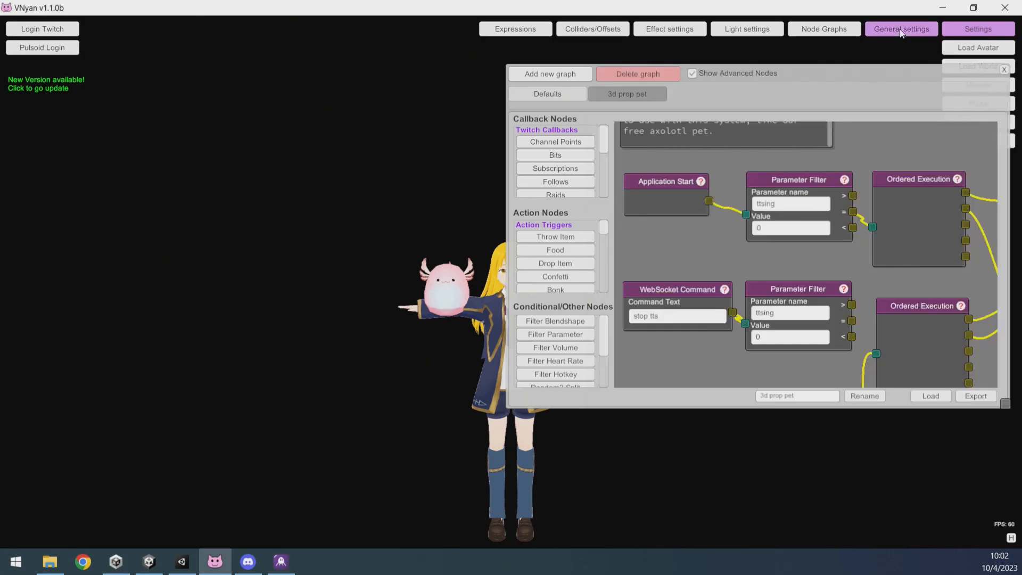
drag(697, 168, 698, 231)
click(646, 282)
click(614, 295)
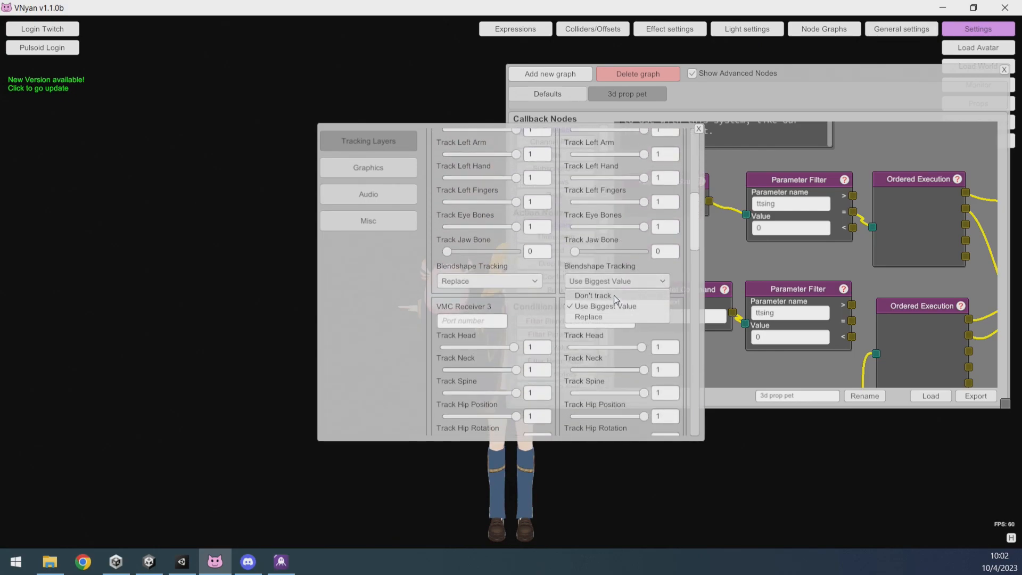
click(617, 279)
click(608, 308)
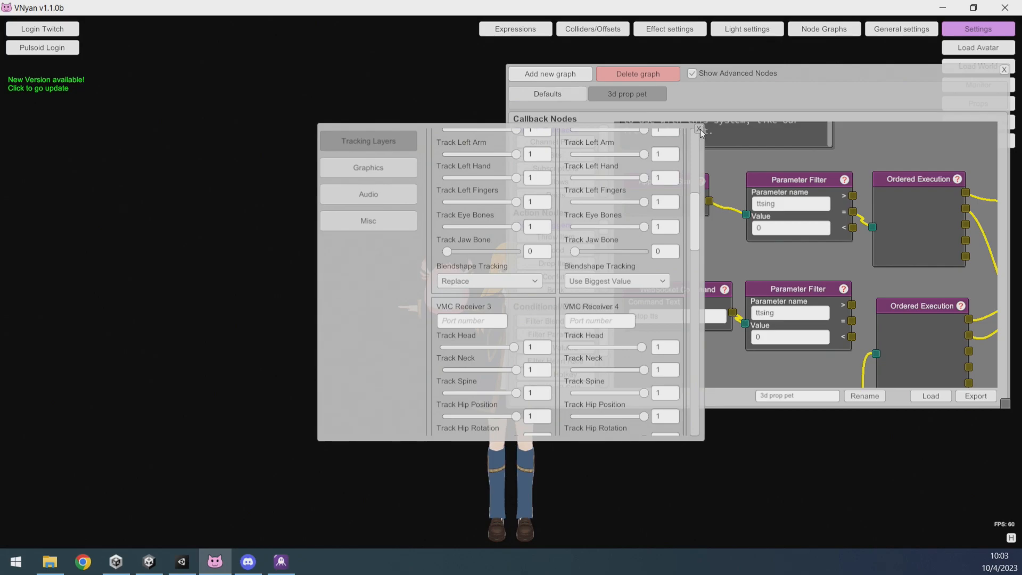
click(699, 128)
drag(819, 78, 342, 69)
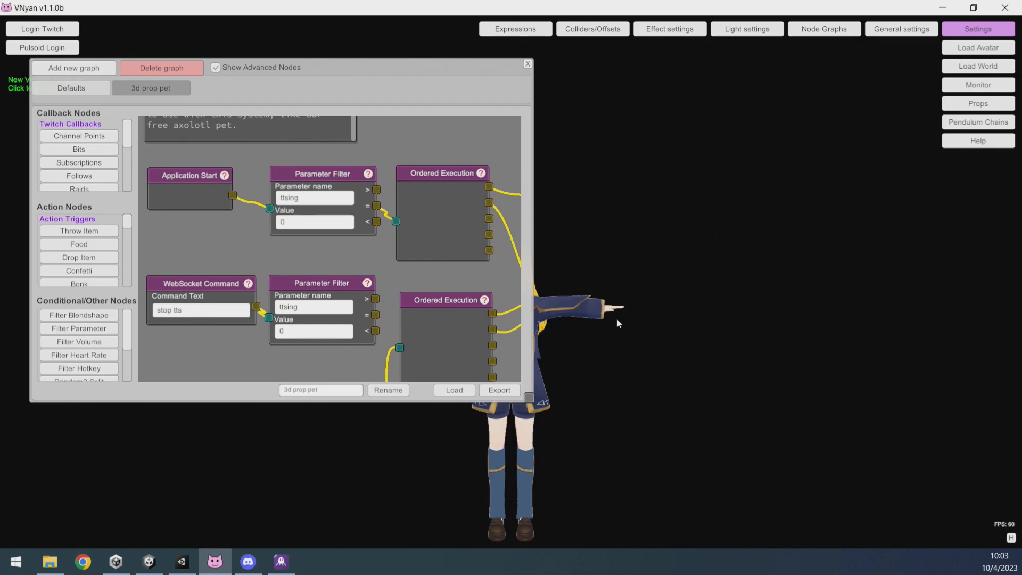
Play the TTS test text 'pog online poggers' in VTS P.O.G. to drive the axolotl prop's mouth beside the avatar.
middle_drag(546, 384, 666, 359)
scroll(732, 268, up, 1)
scroll(732, 266, up, 5)
middle_drag(825, 260, 800, 287)
scroll(799, 289, up, 4)
mouse_move(873, 339)
middle_down()
mouse_move(841, 343)
mouse_move(858, 341)
middle_up()
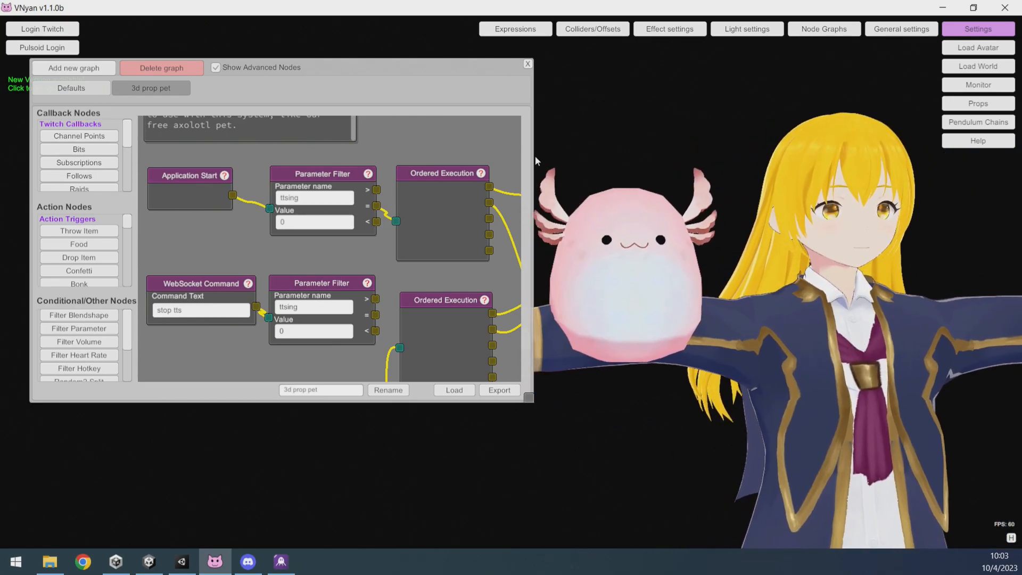
click(281, 561)
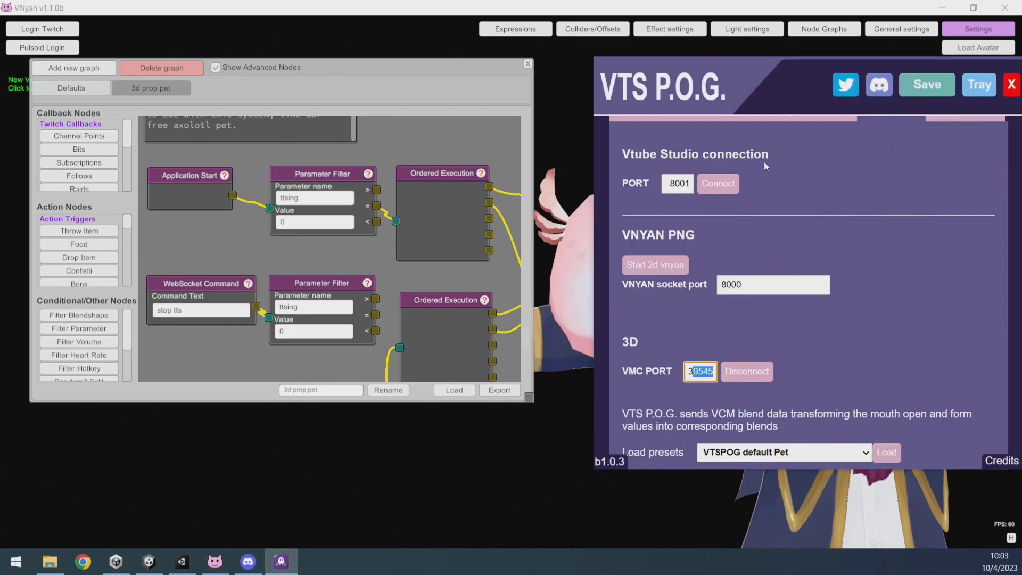
drag(712, 85, 220, 76)
scroll(256, 250, up, 3)
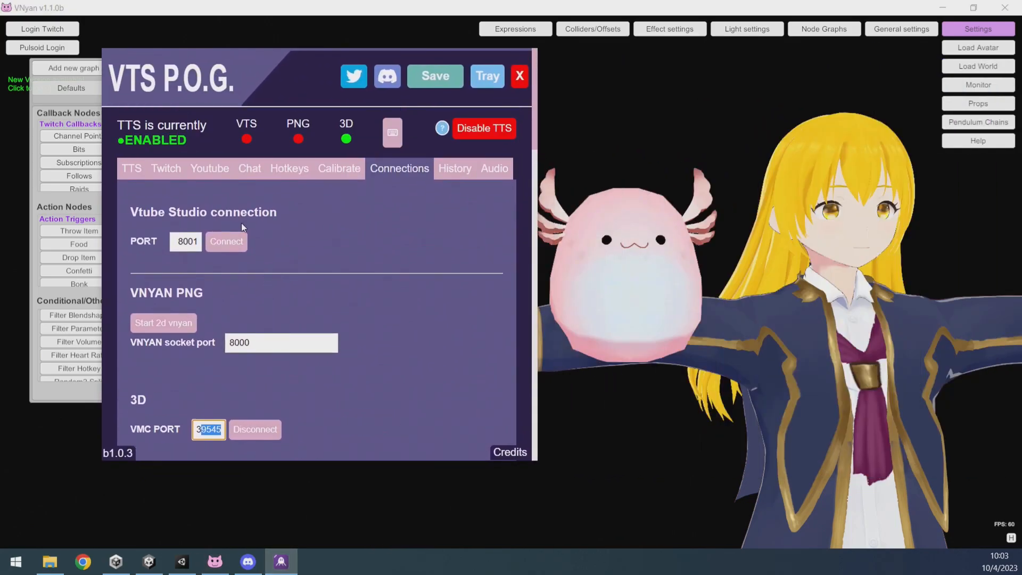
click(126, 170)
click(272, 206)
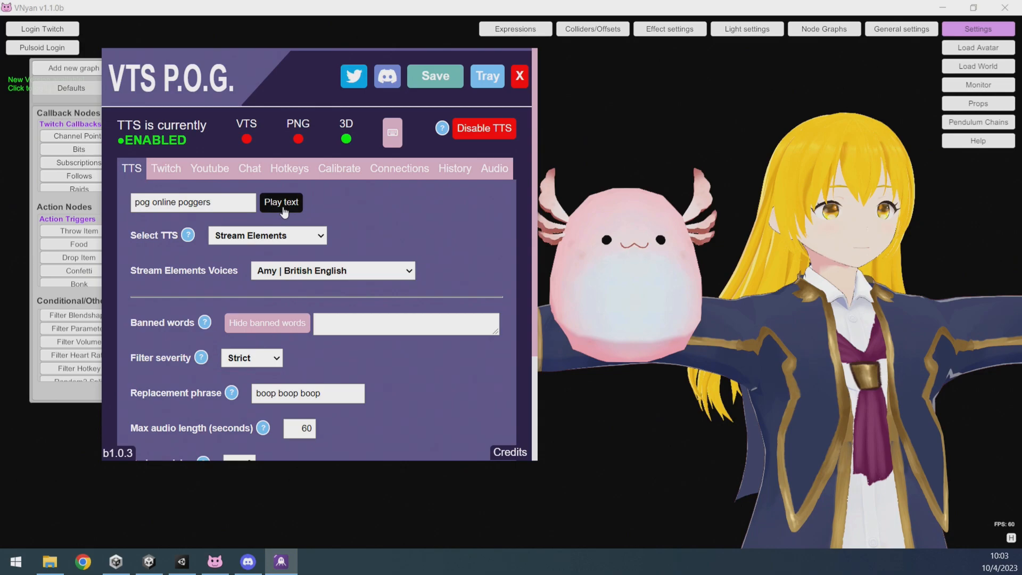
Look through the Twitch, YouTube and Calibrate tabs of VTS P.O.G., then replay the TTS test text.
click(166, 168)
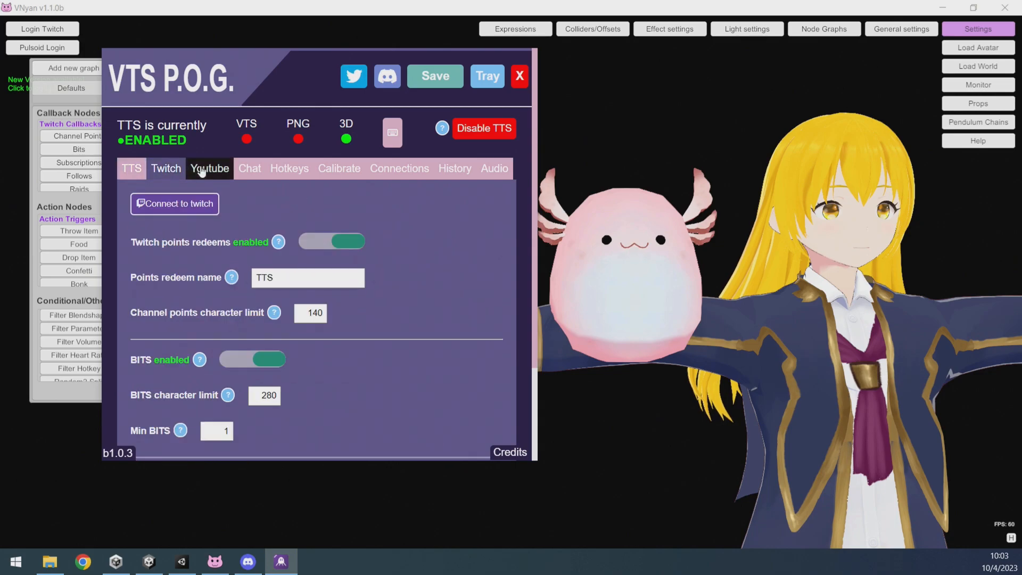
click(208, 168)
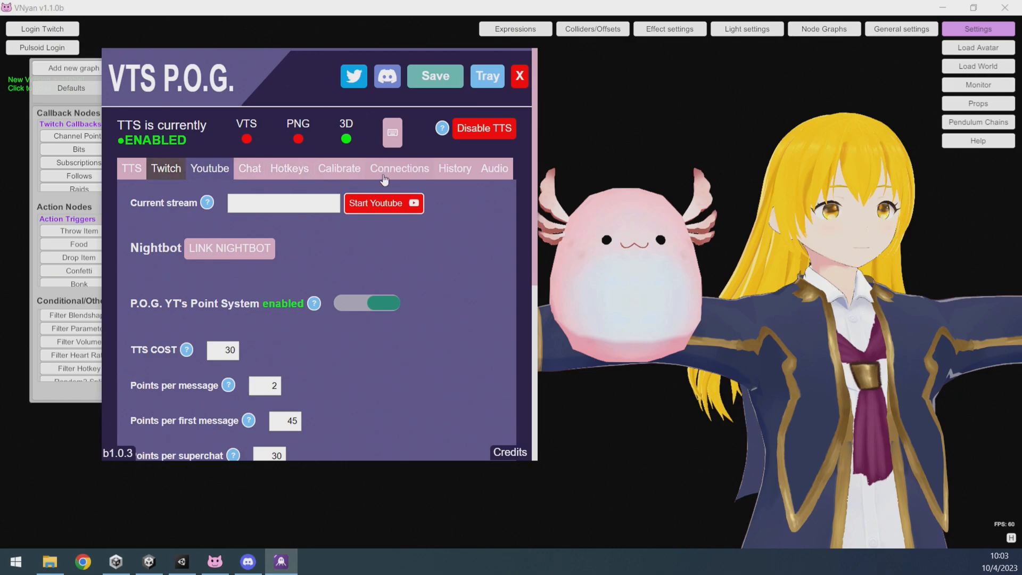
click(335, 170)
drag(269, 292, 270, 289)
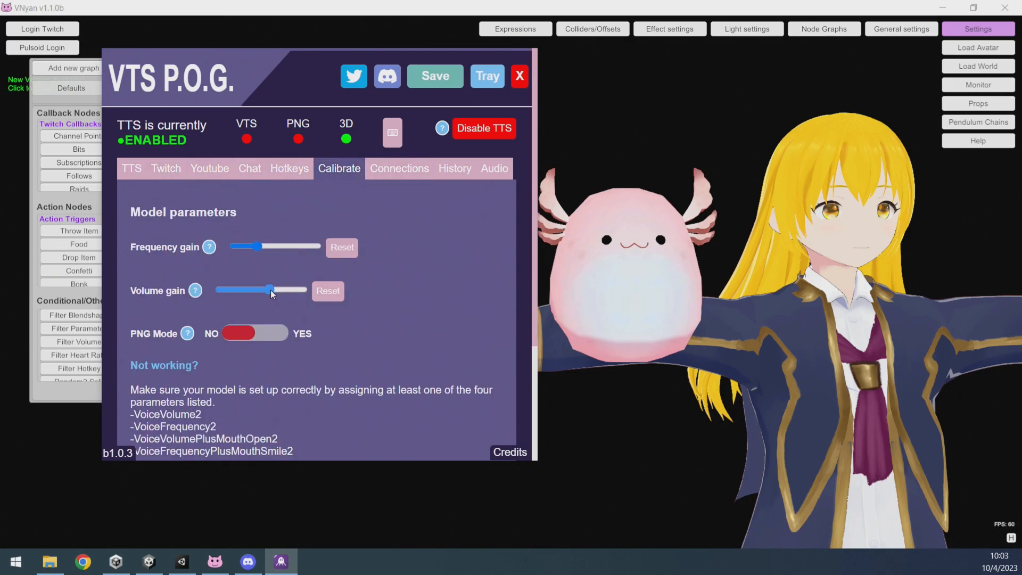
click(131, 168)
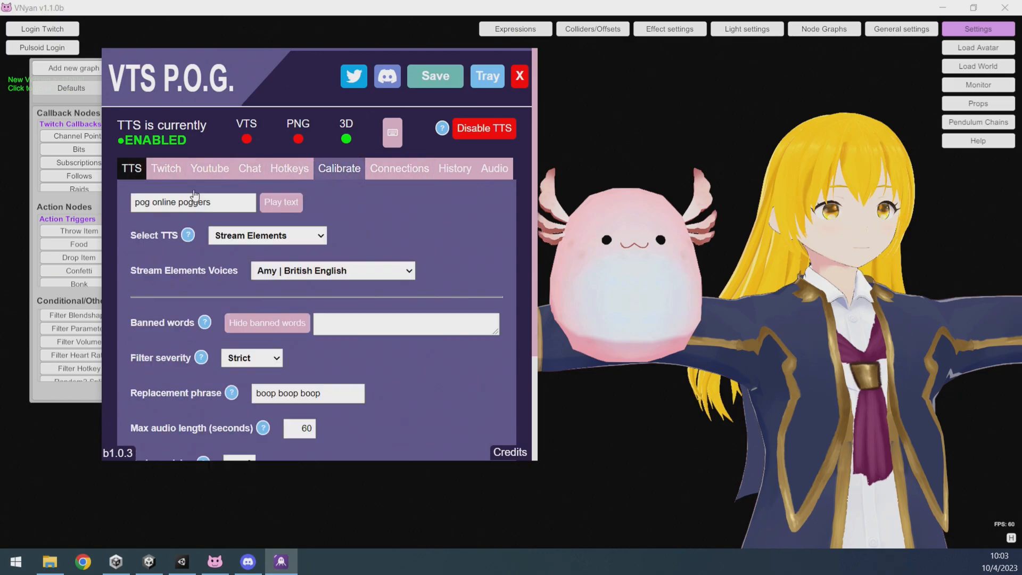
click(290, 206)
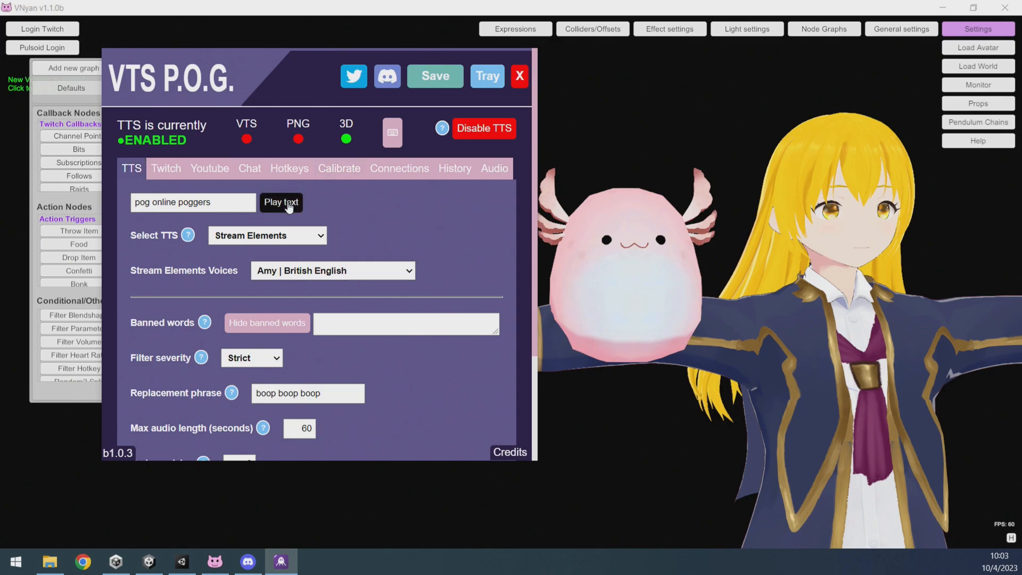